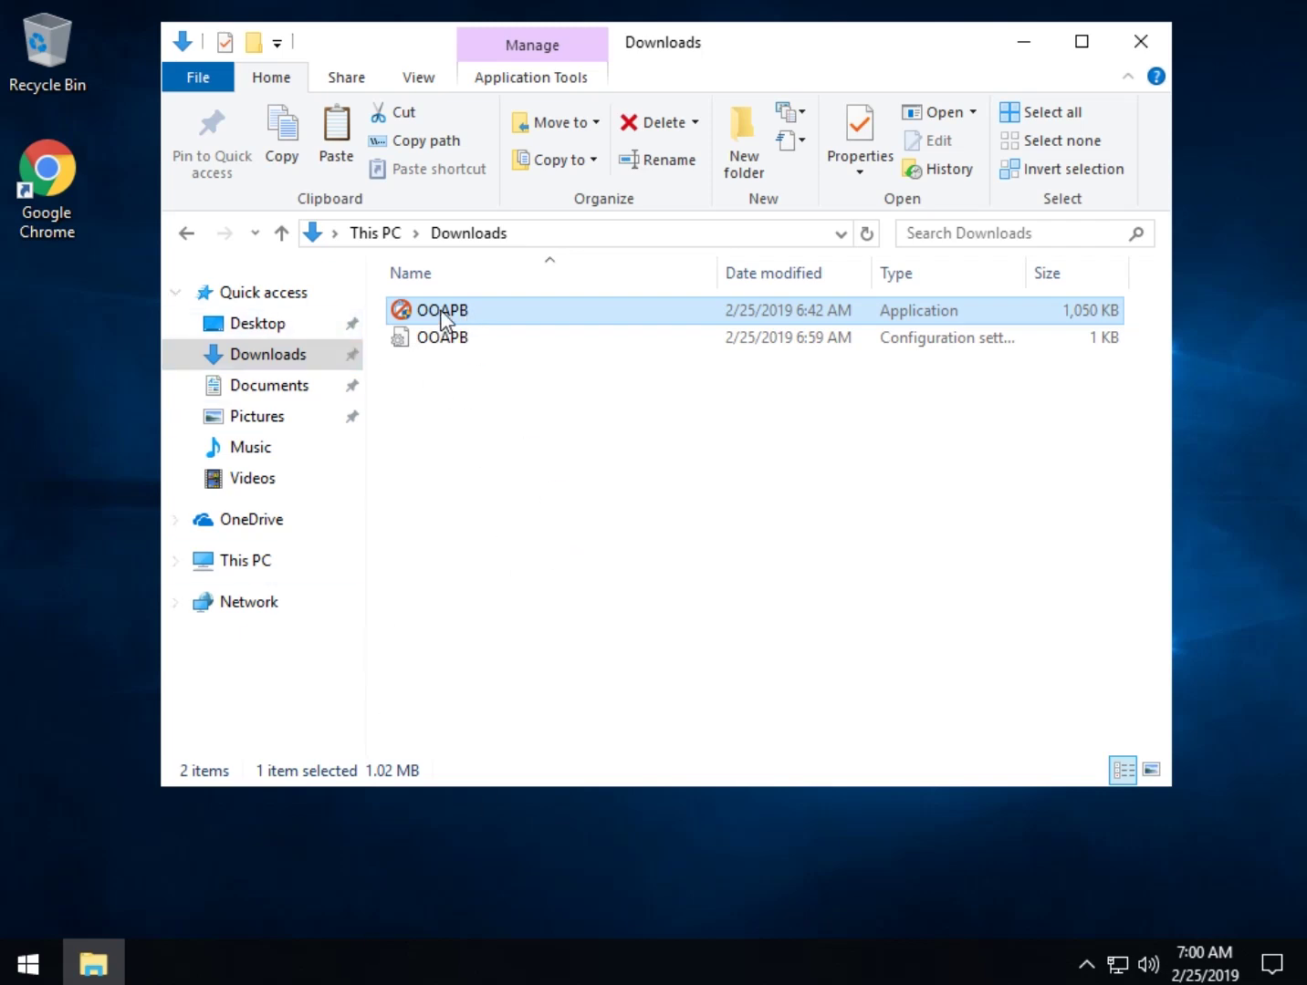
# Step: Run OOAPB as administrator and minimize the Downloads folder so AppBuster's app list is in front
pyautogui.doubleClick(521, 321)
pyautogui.click(571, 670)
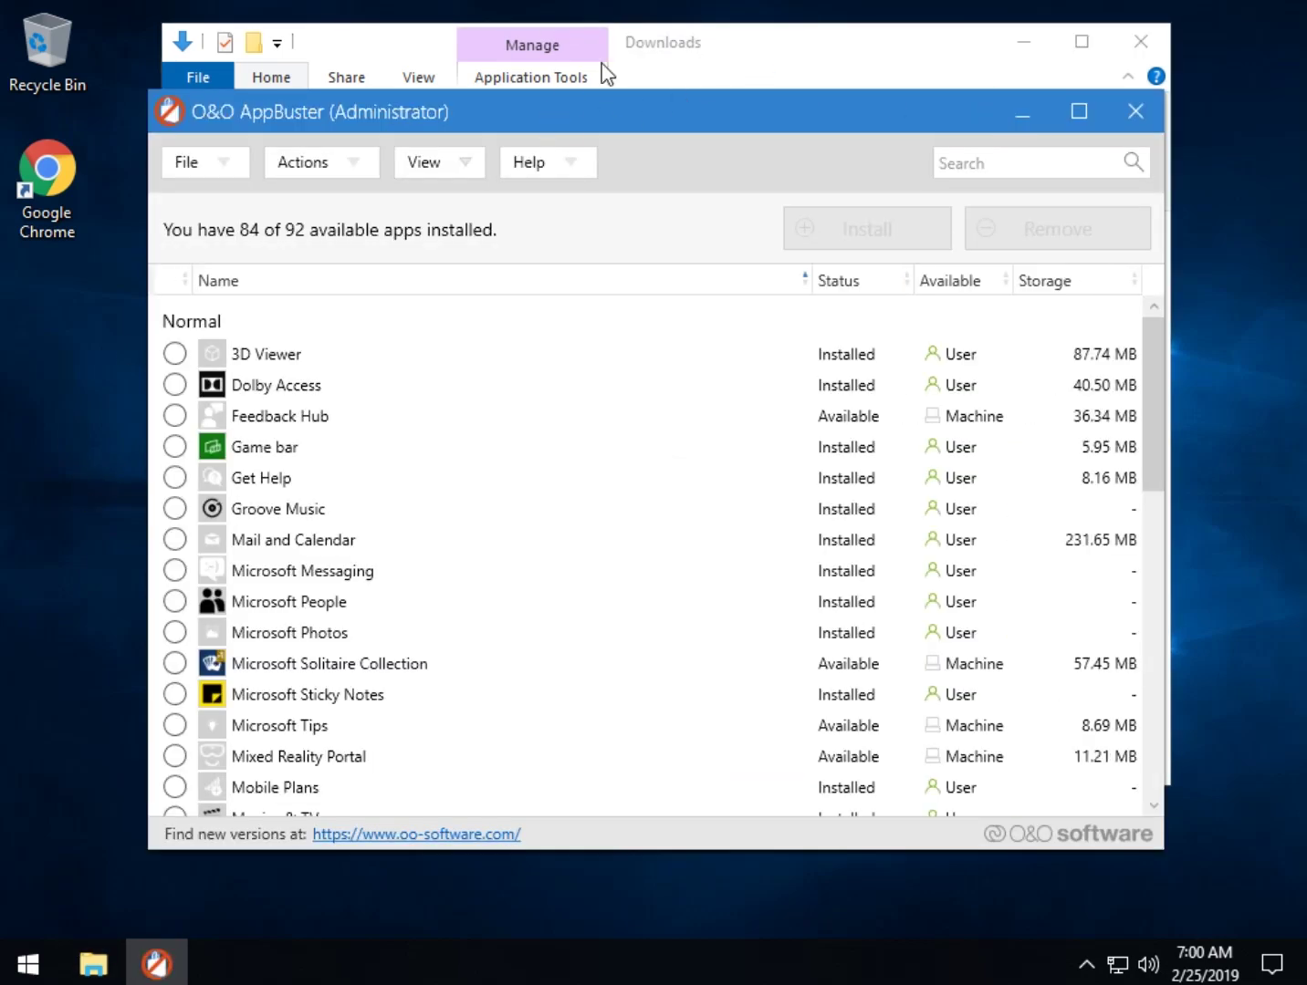
pyautogui.click(751, 47)
pyautogui.click(430, 344)
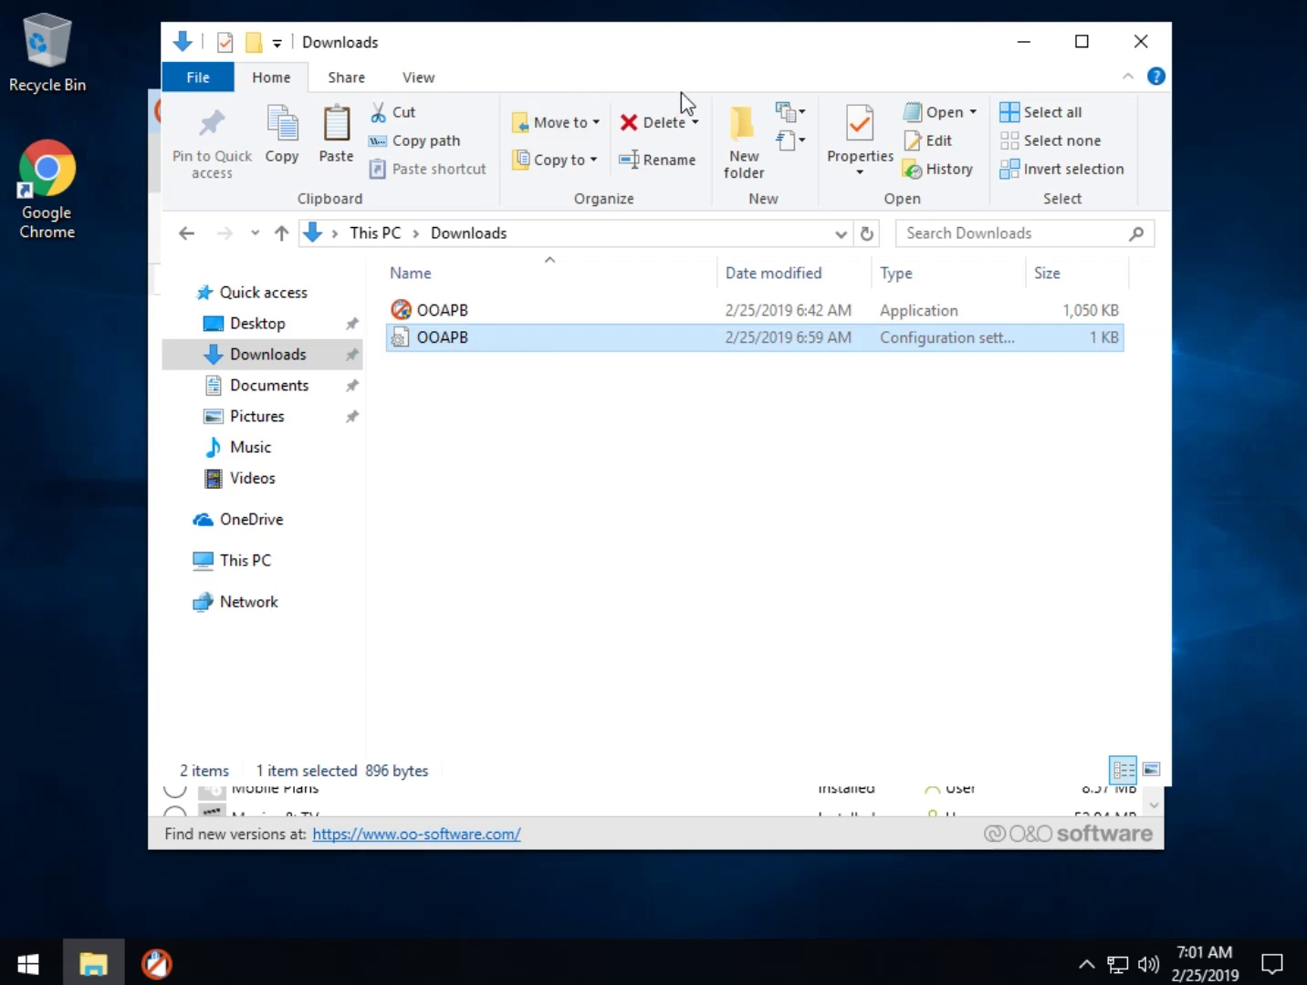
pyautogui.click(1019, 46)
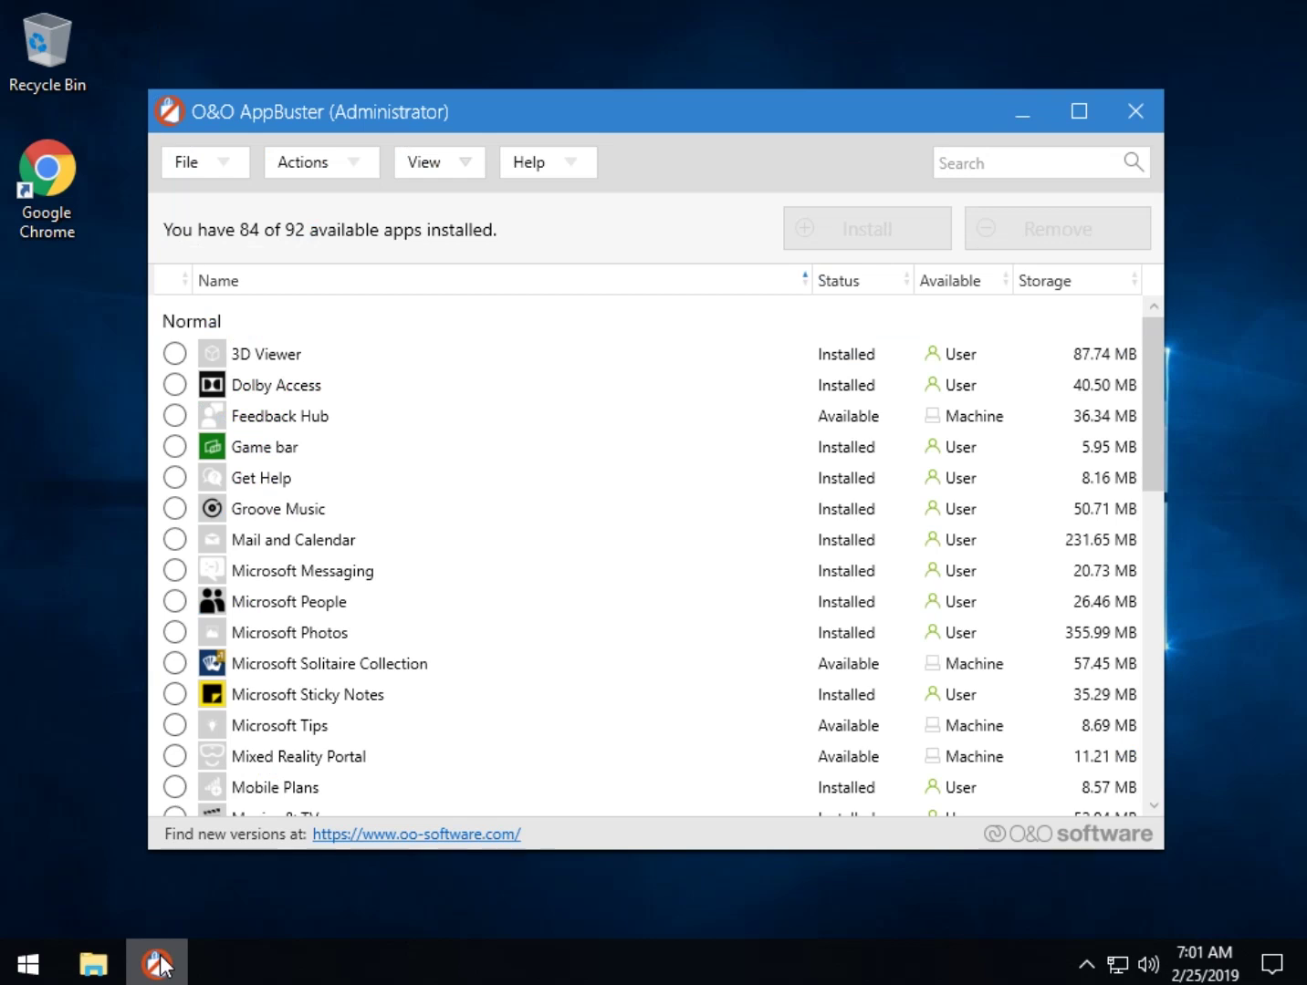
pyautogui.click(94, 964)
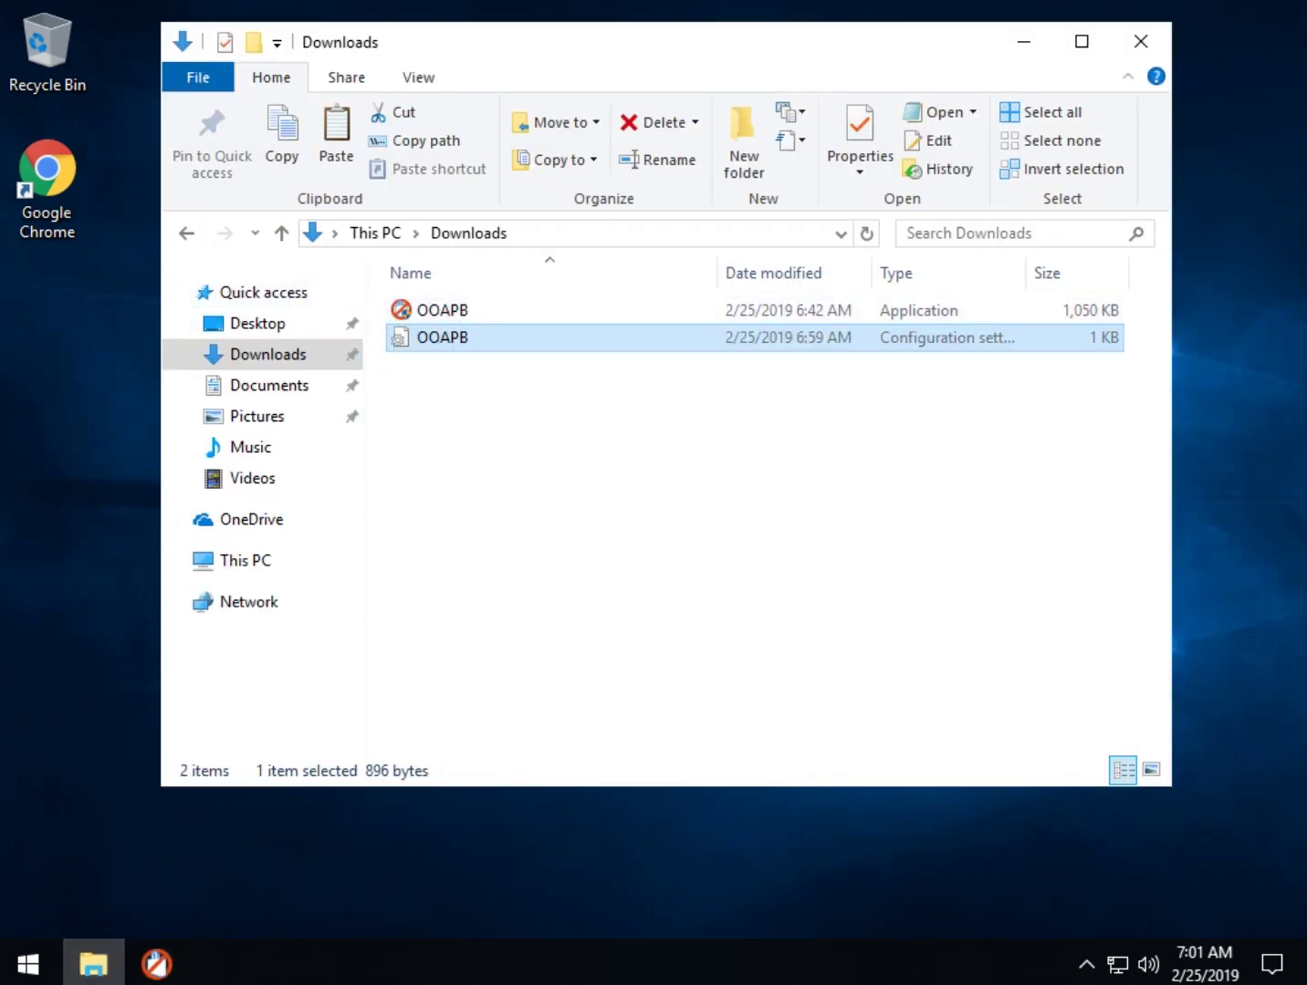
pyautogui.click(1030, 50)
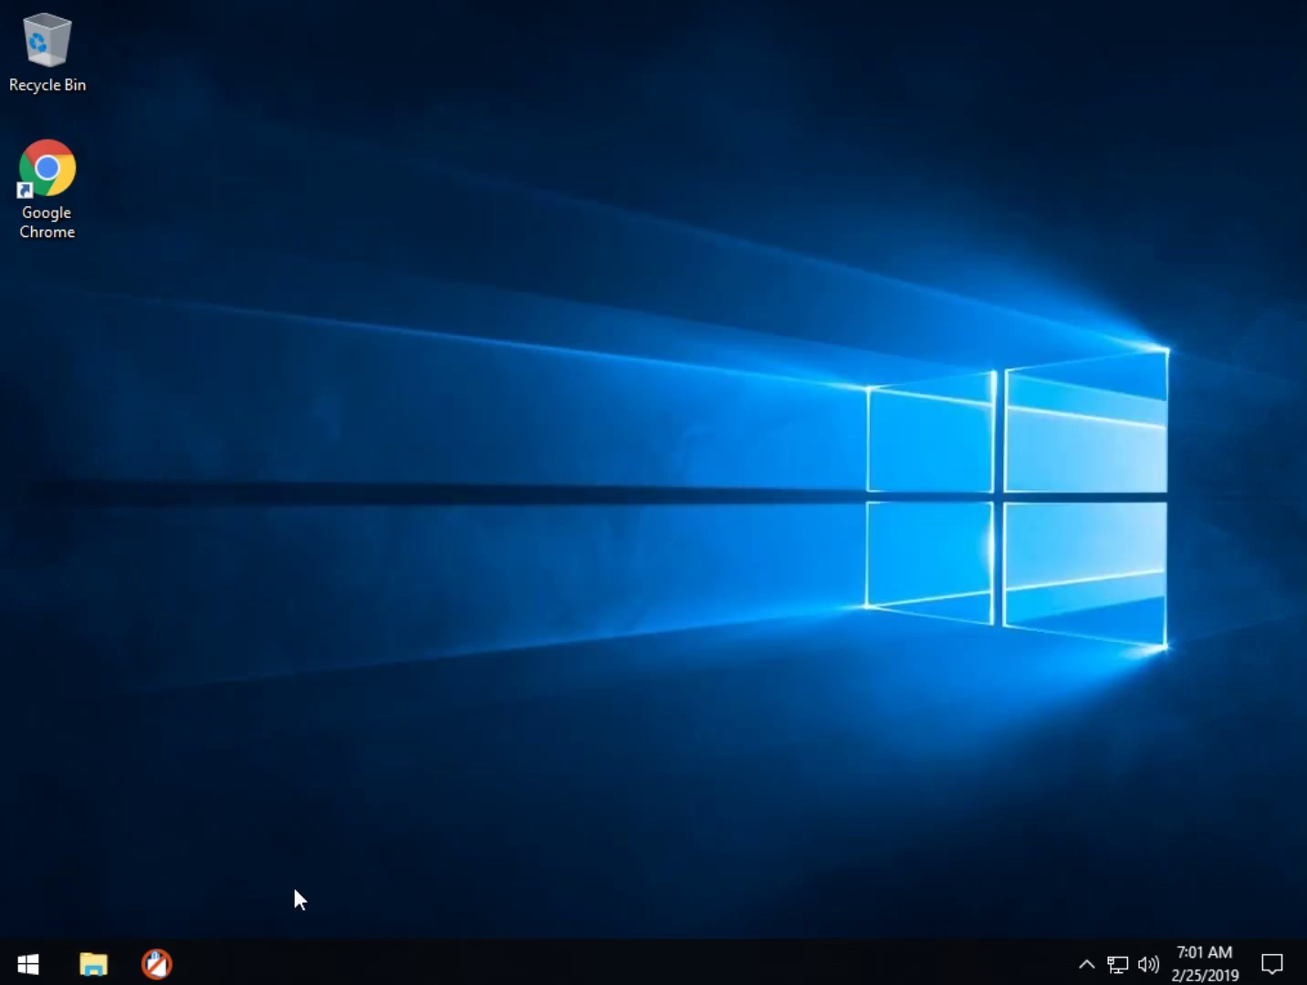
pyautogui.click(165, 967)
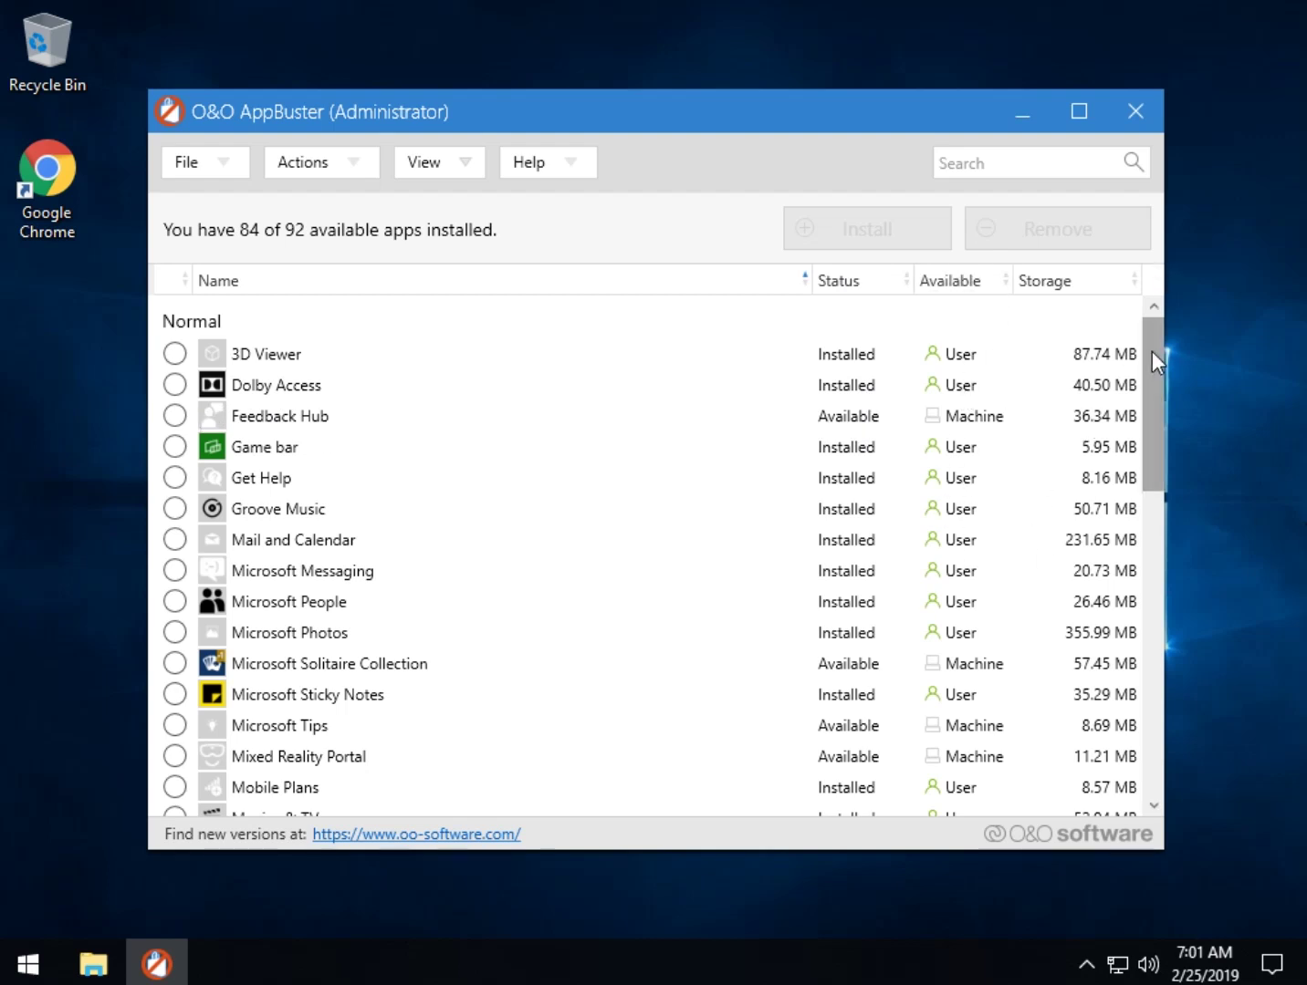
pyautogui.click(360, 162)
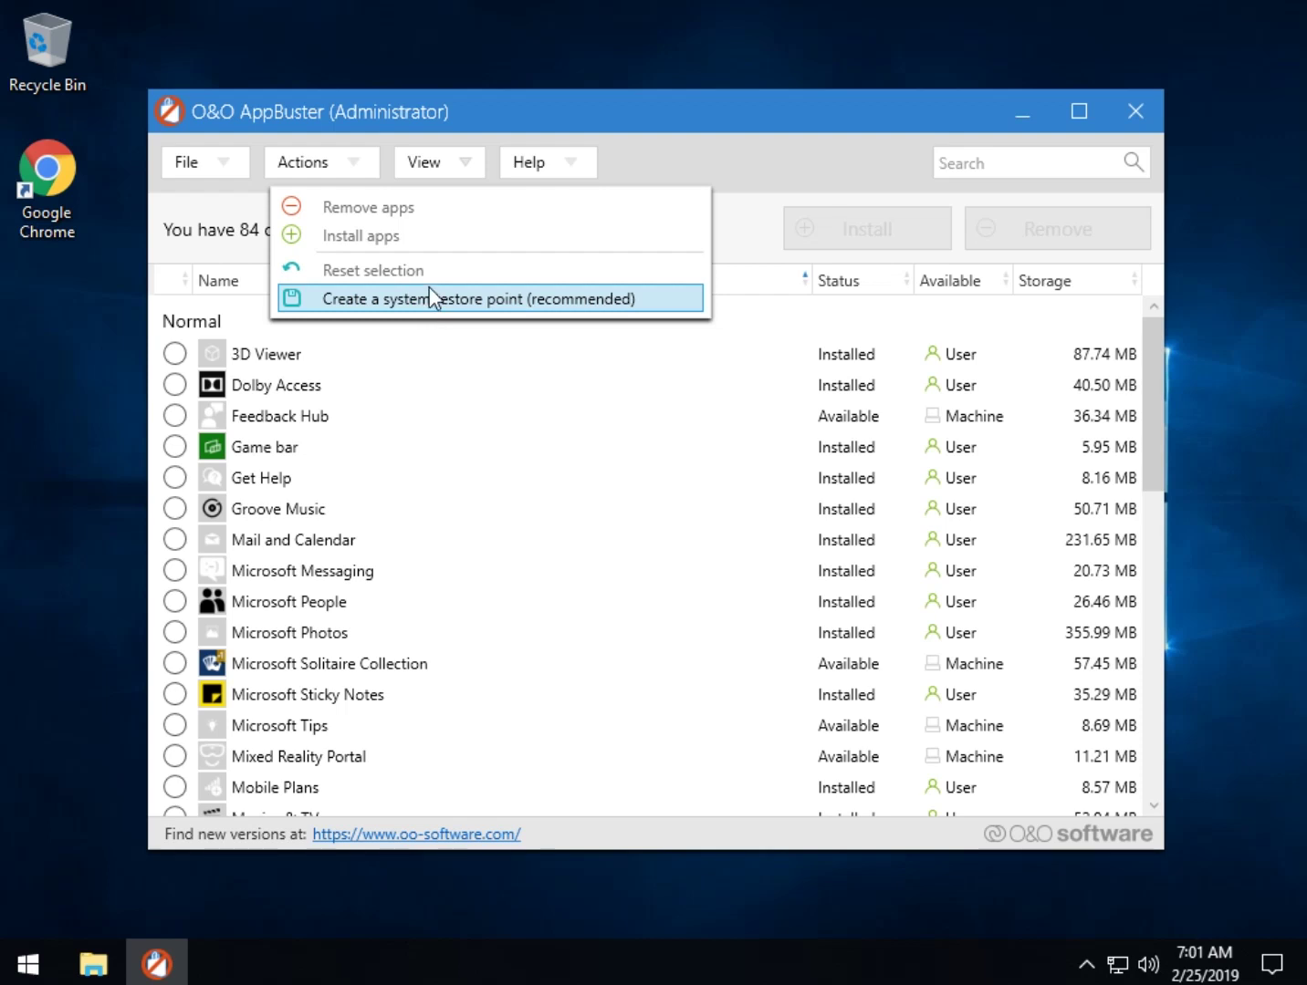
pyautogui.click(768, 136)
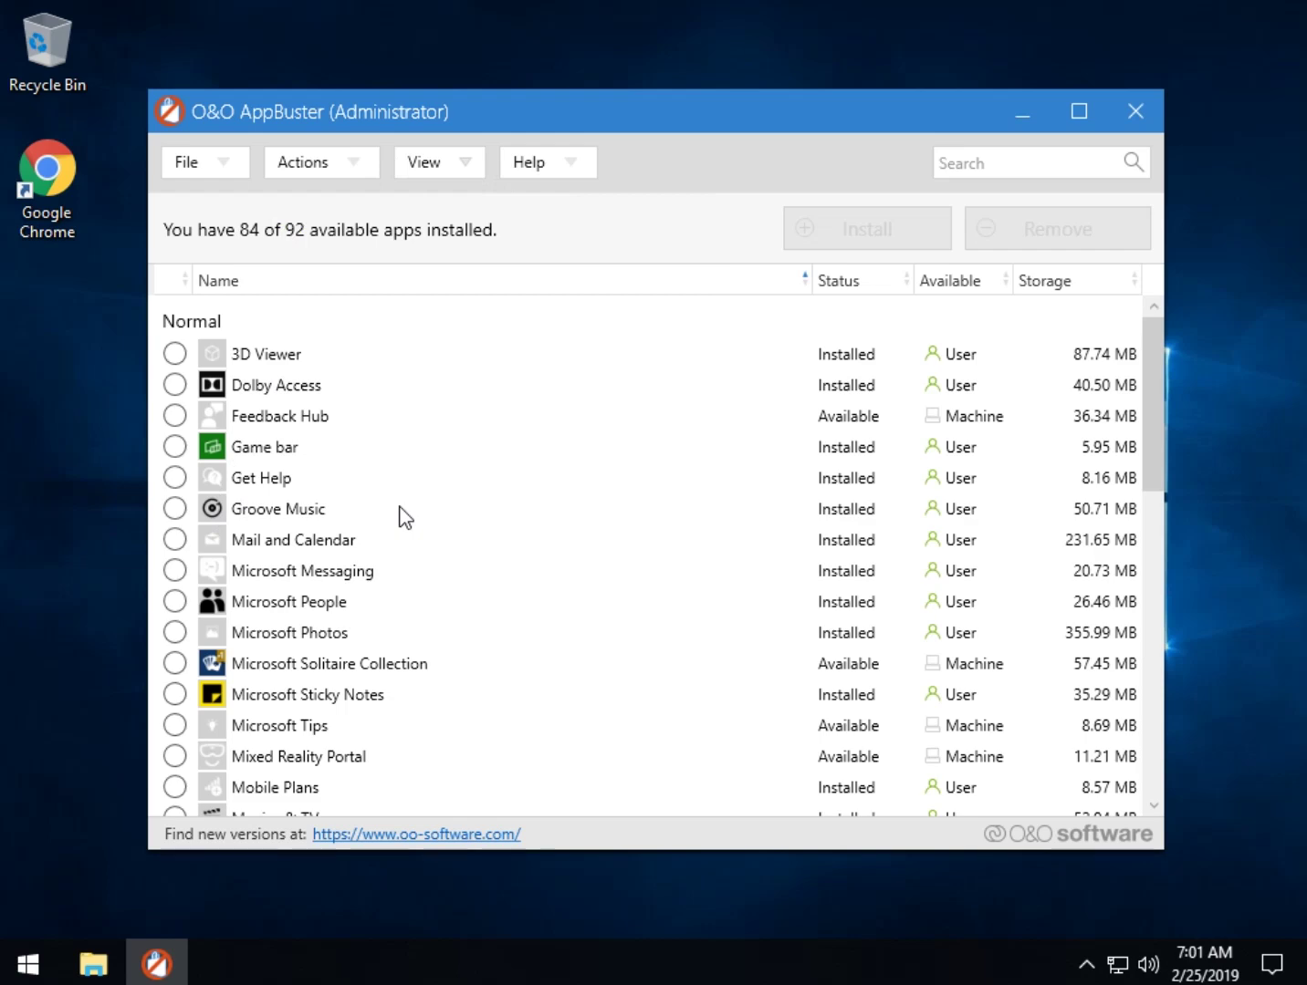
pyautogui.scroll(-3, 400, 516)
pyautogui.scroll(3, 401, 516)
pyautogui.scroll(-8, 297, 612)
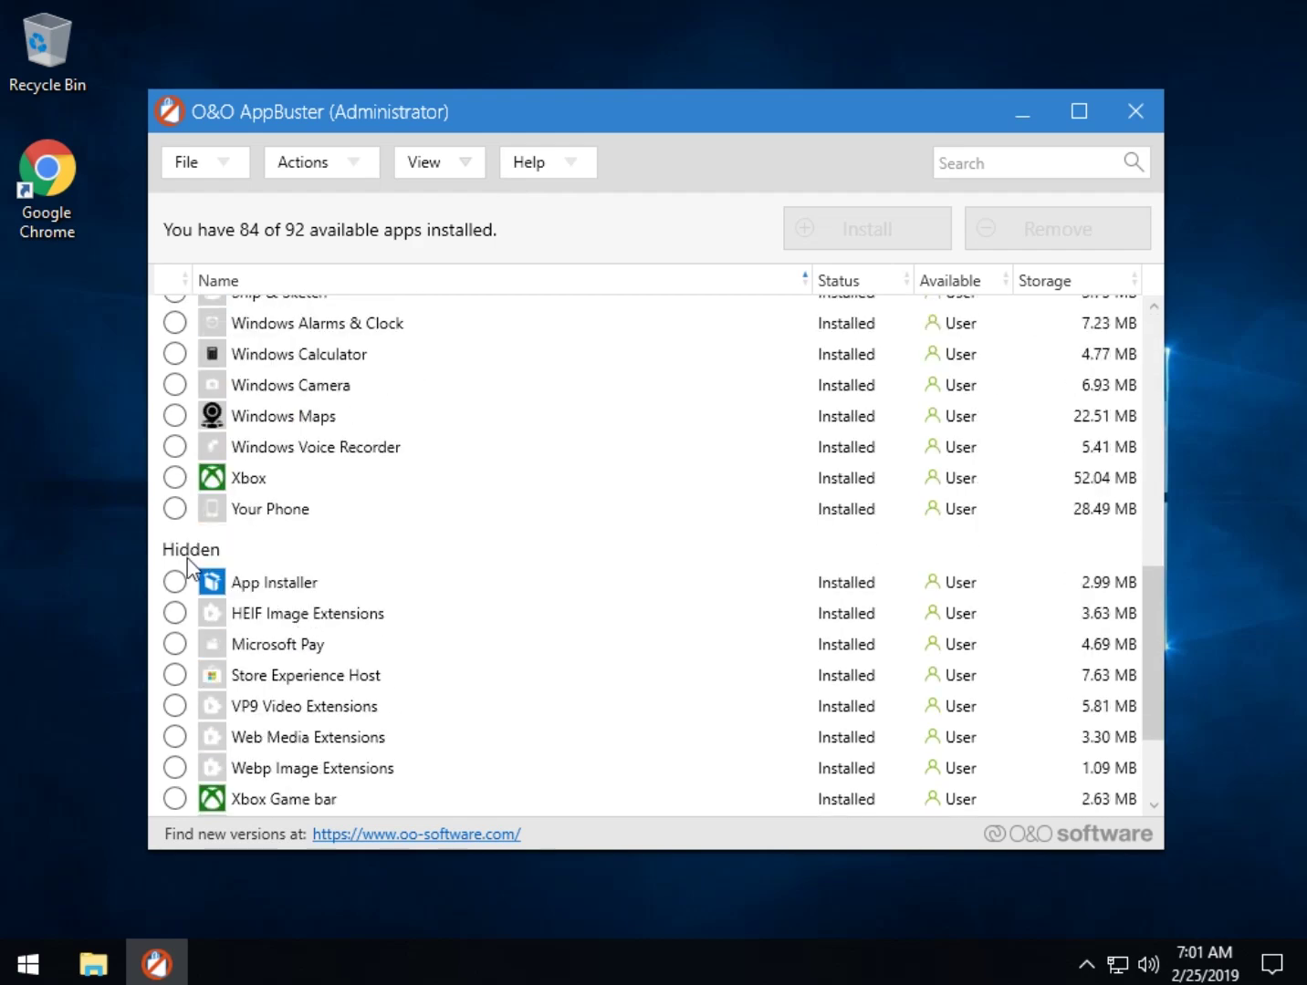
pyautogui.scroll(-2, 295, 686)
pyautogui.scroll(4, 294, 688)
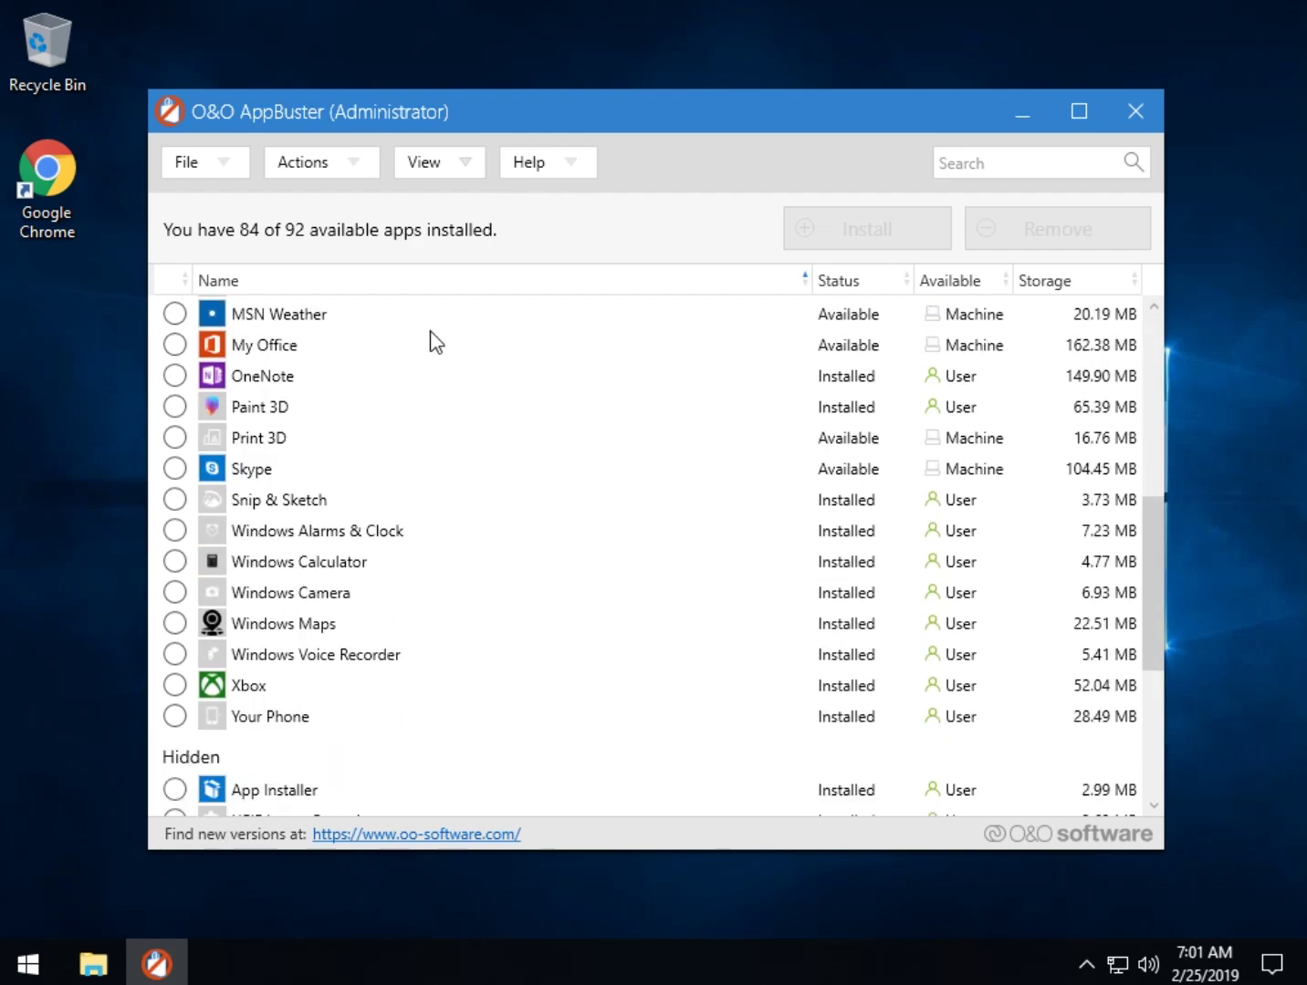
pyautogui.scroll(5, 436, 342)
pyautogui.click(575, 174)
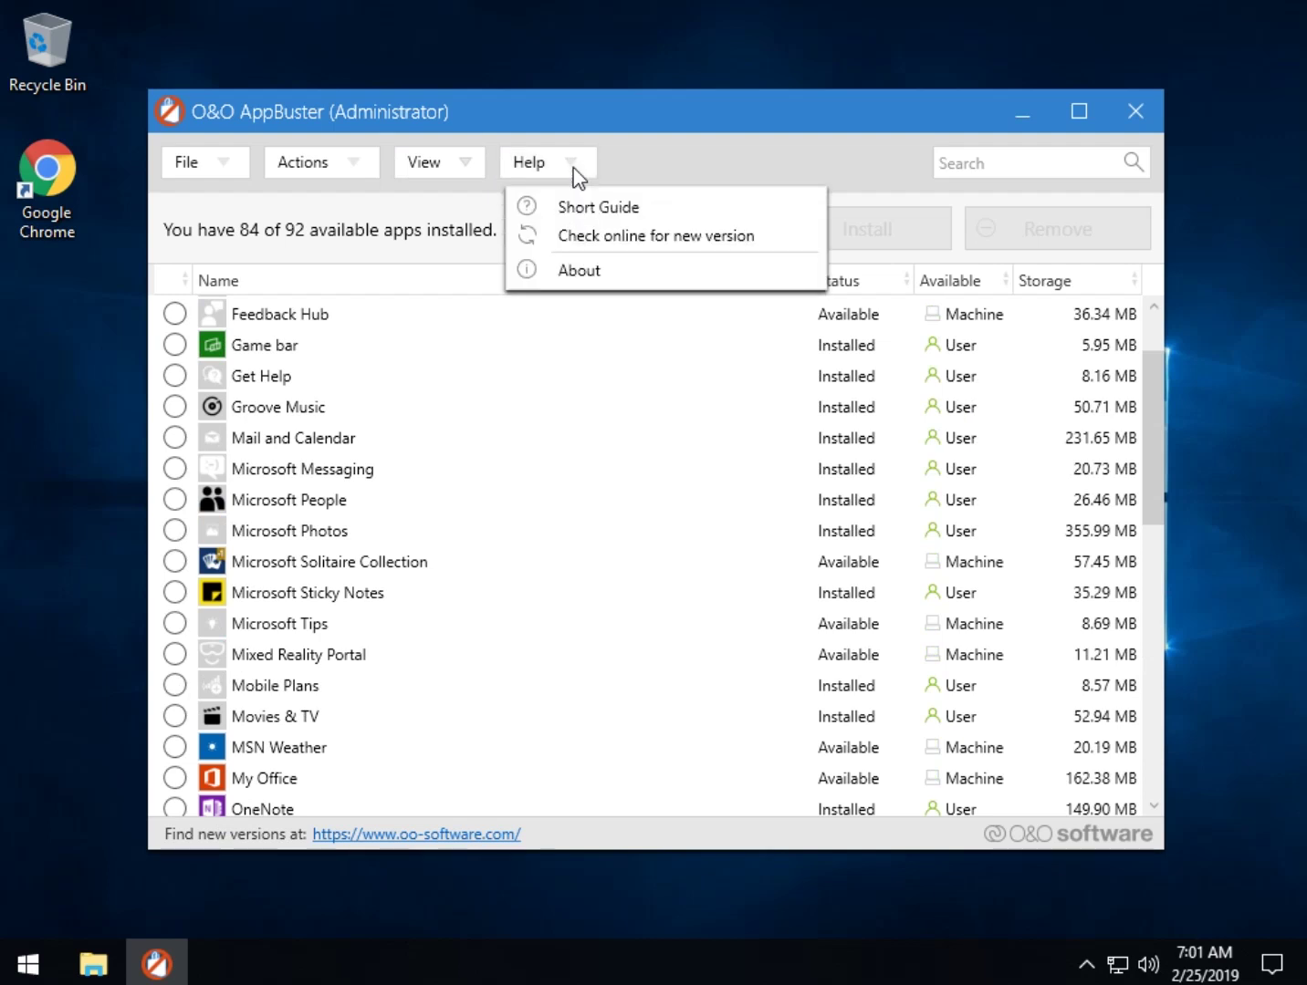
pyautogui.click(603, 209)
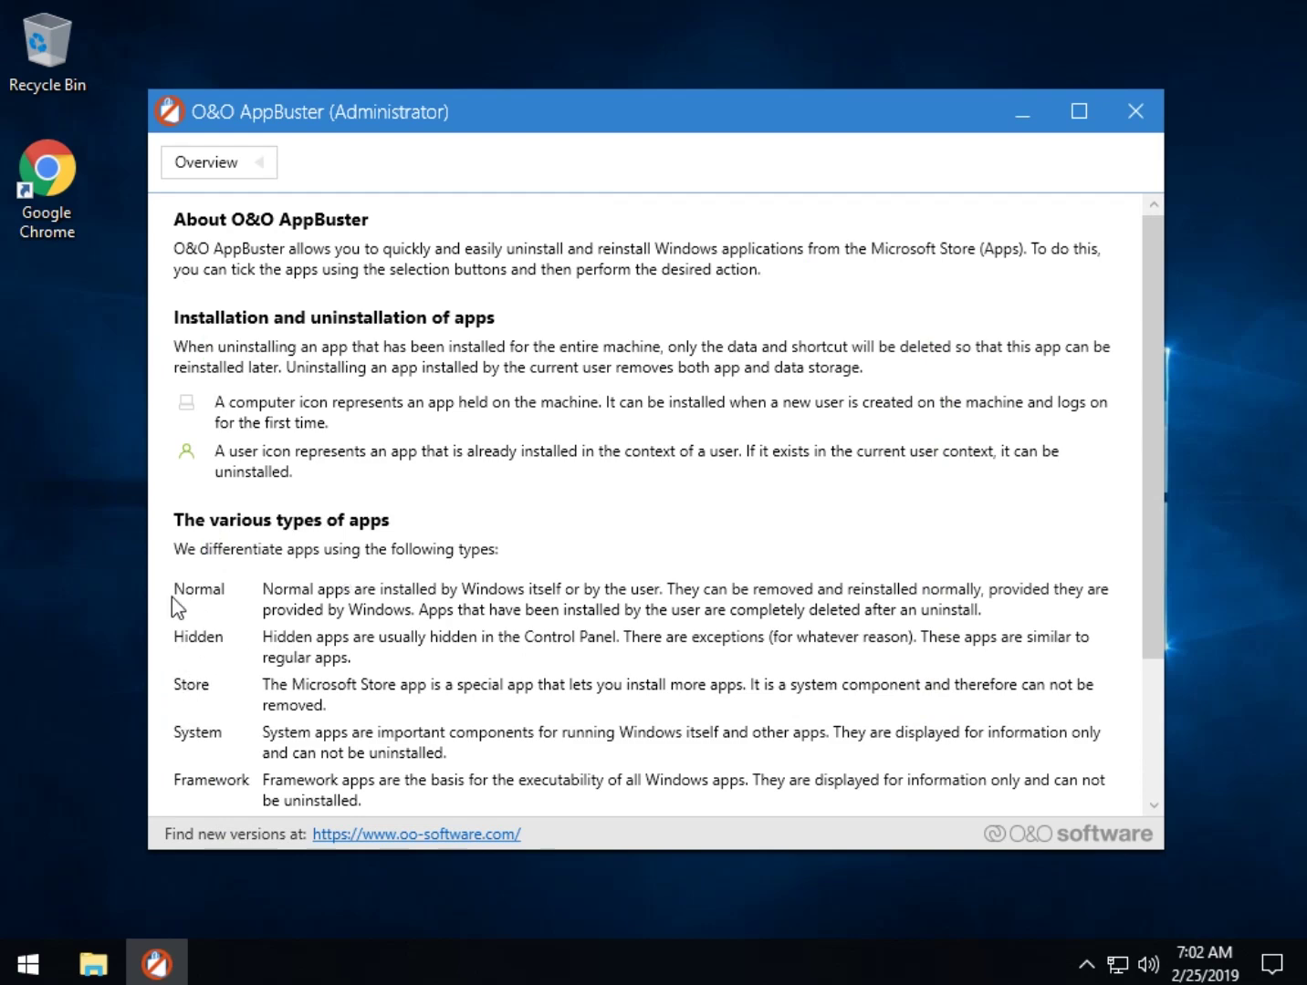
pyautogui.scroll(-3, 369, 597)
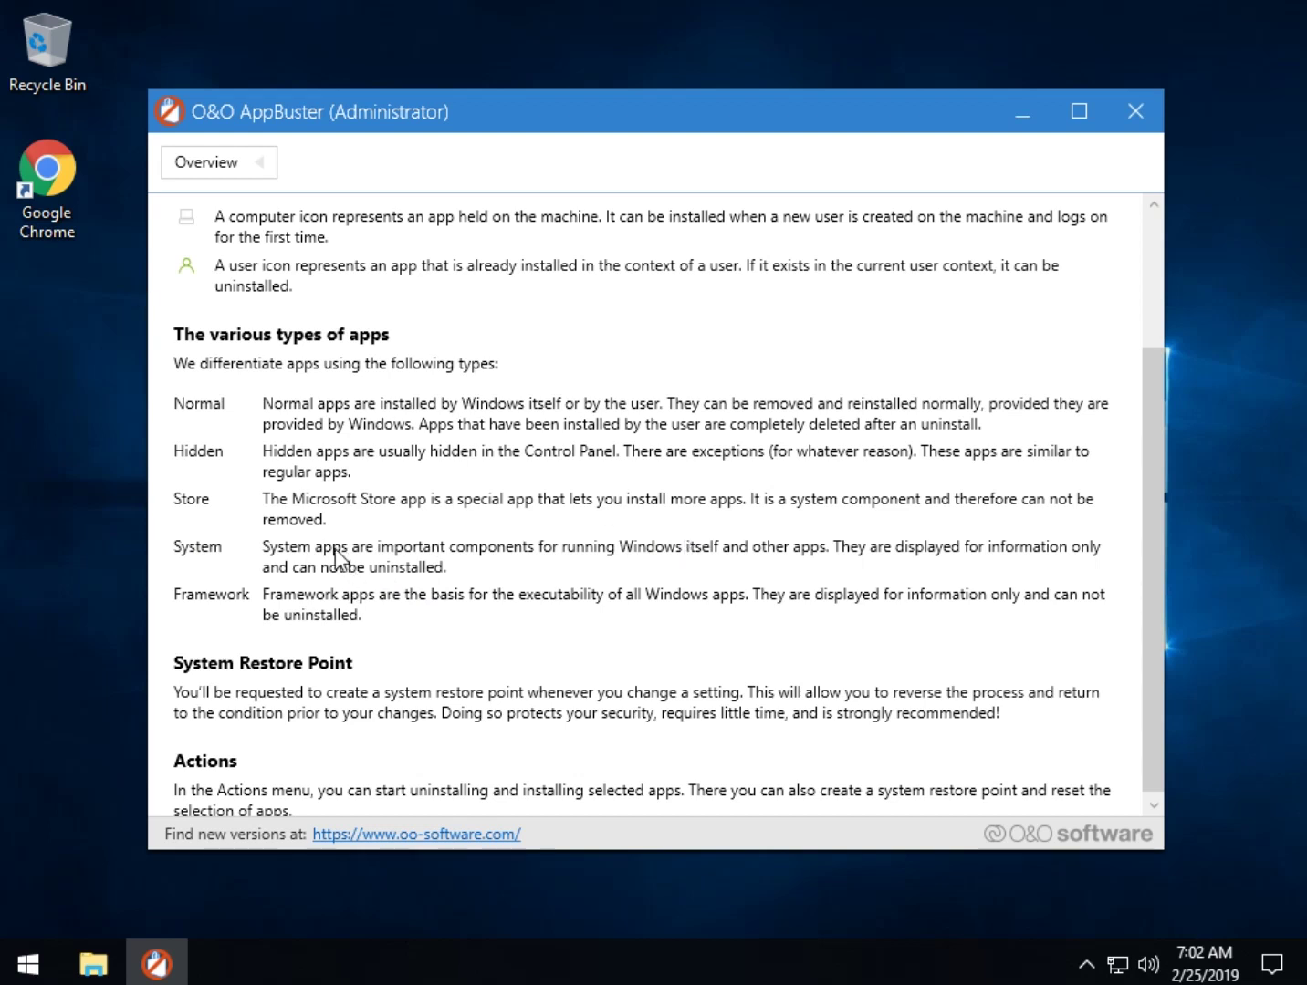
pyautogui.scroll(-1, 281, 702)
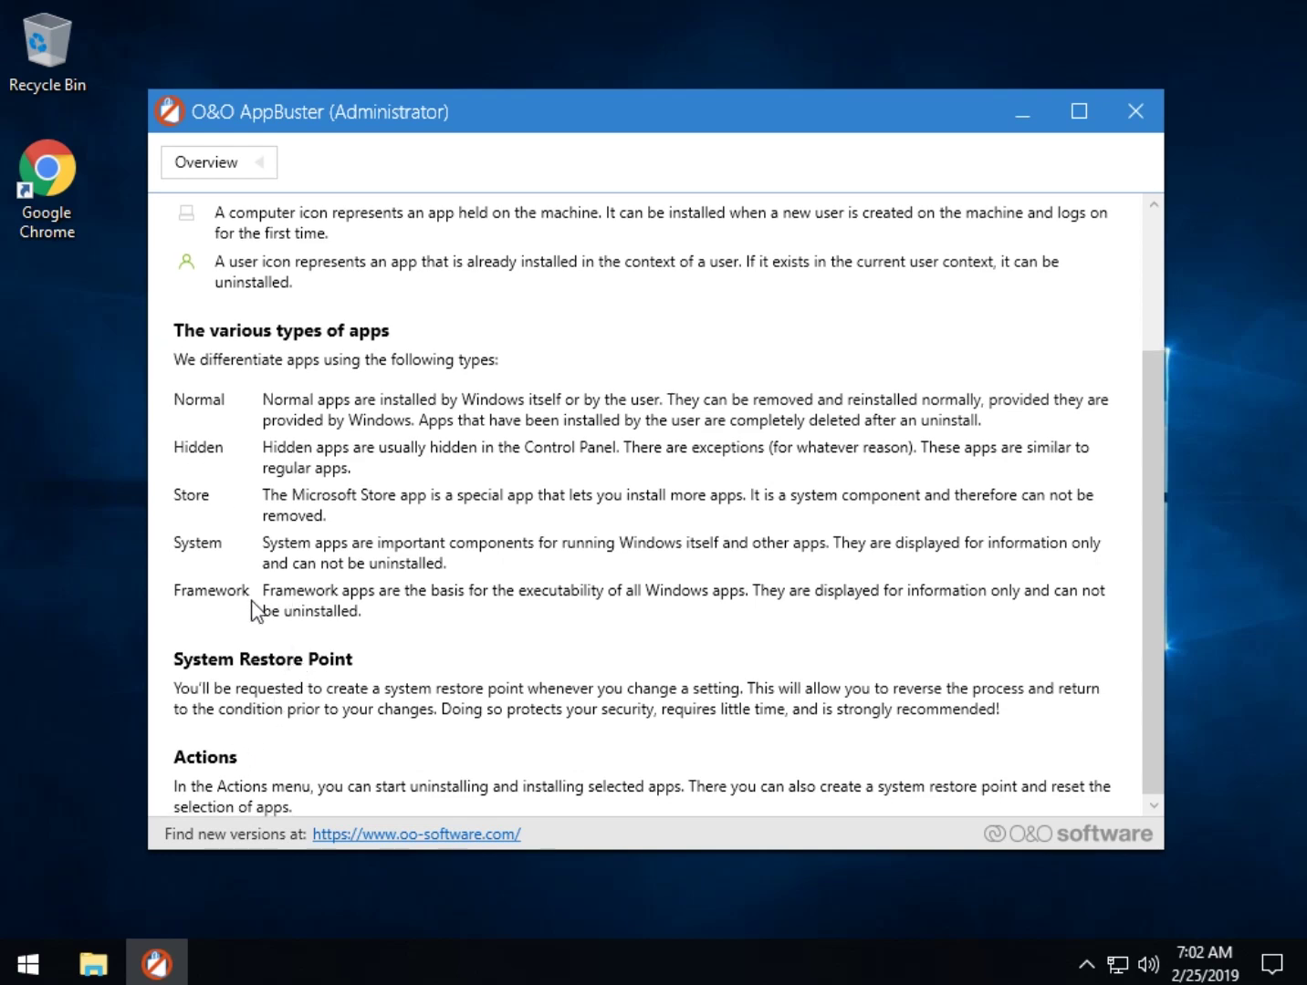
pyautogui.click(196, 169)
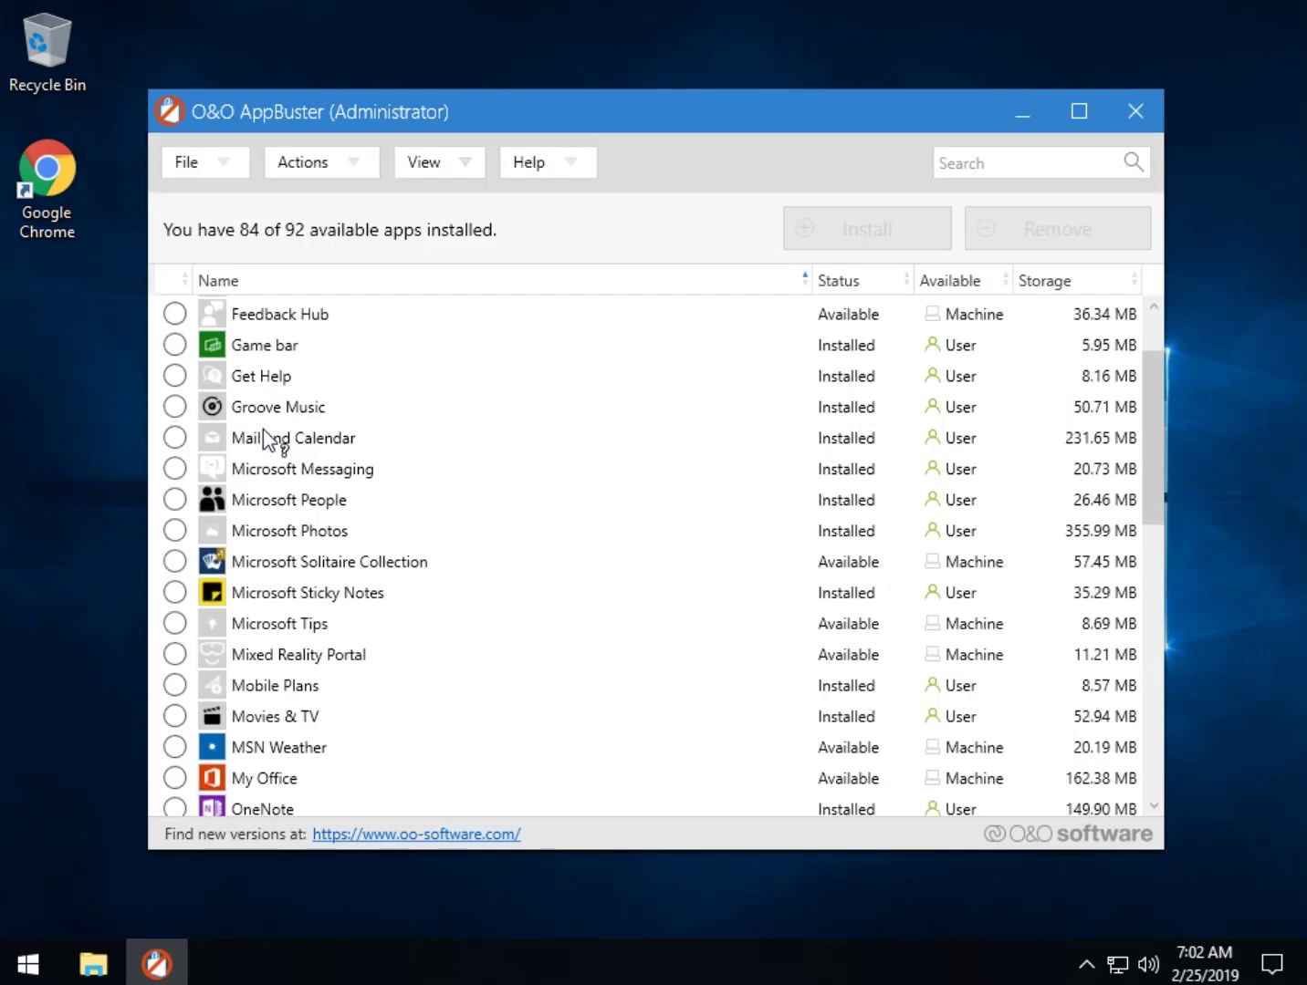
# Step: Tick Xbox, Xbox Game bar, Xbox Game Speech Window, Xbox Identity Provider and Xbox TCUI
pyautogui.scroll(-5, 274, 475)
pyautogui.scroll(-3, 191, 467)
pyautogui.scroll(1, 184, 481)
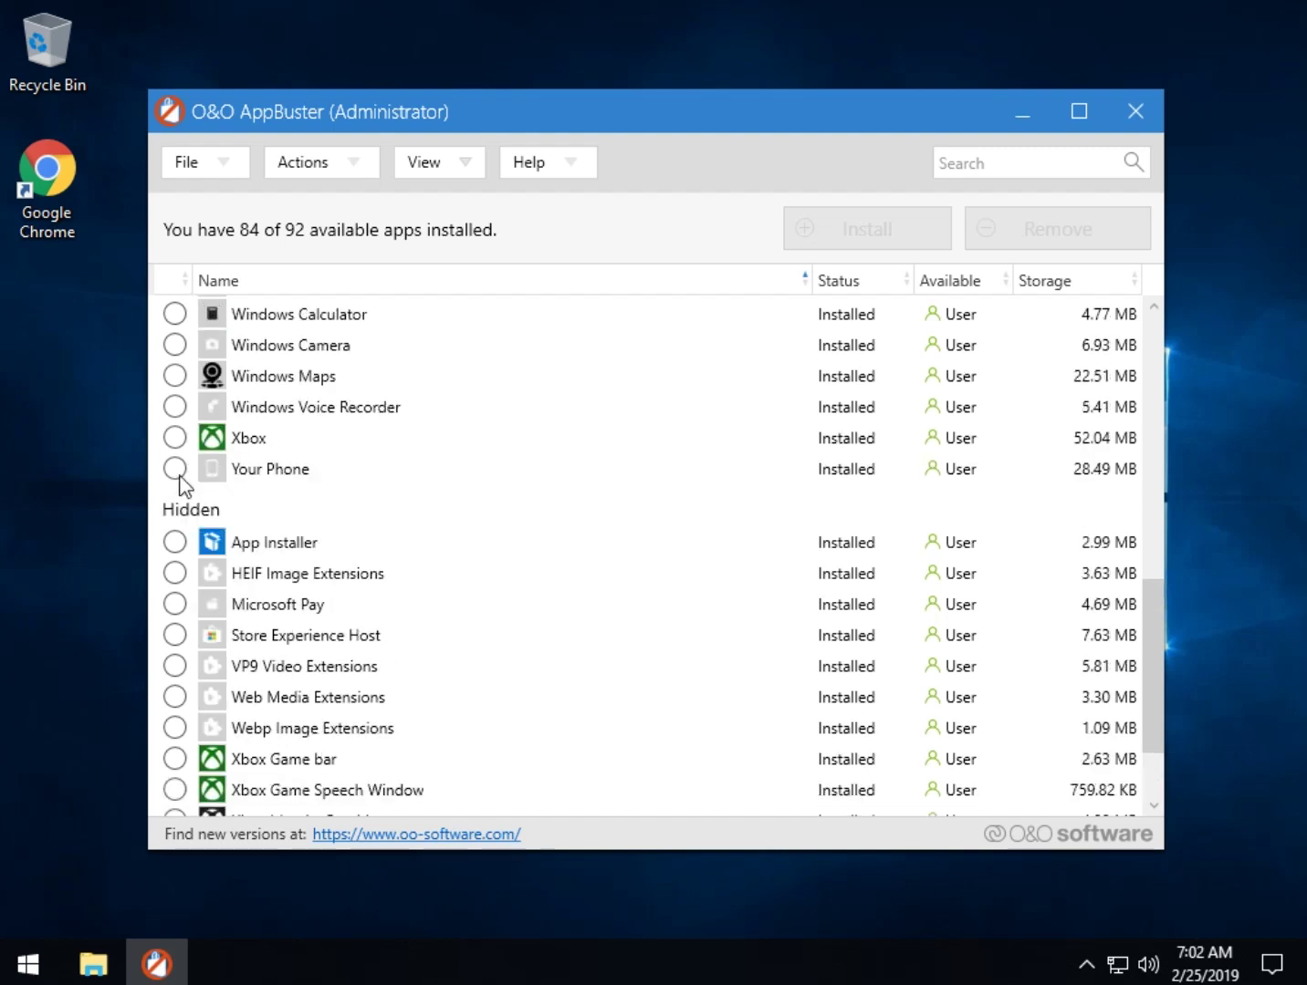
pyautogui.click(175, 439)
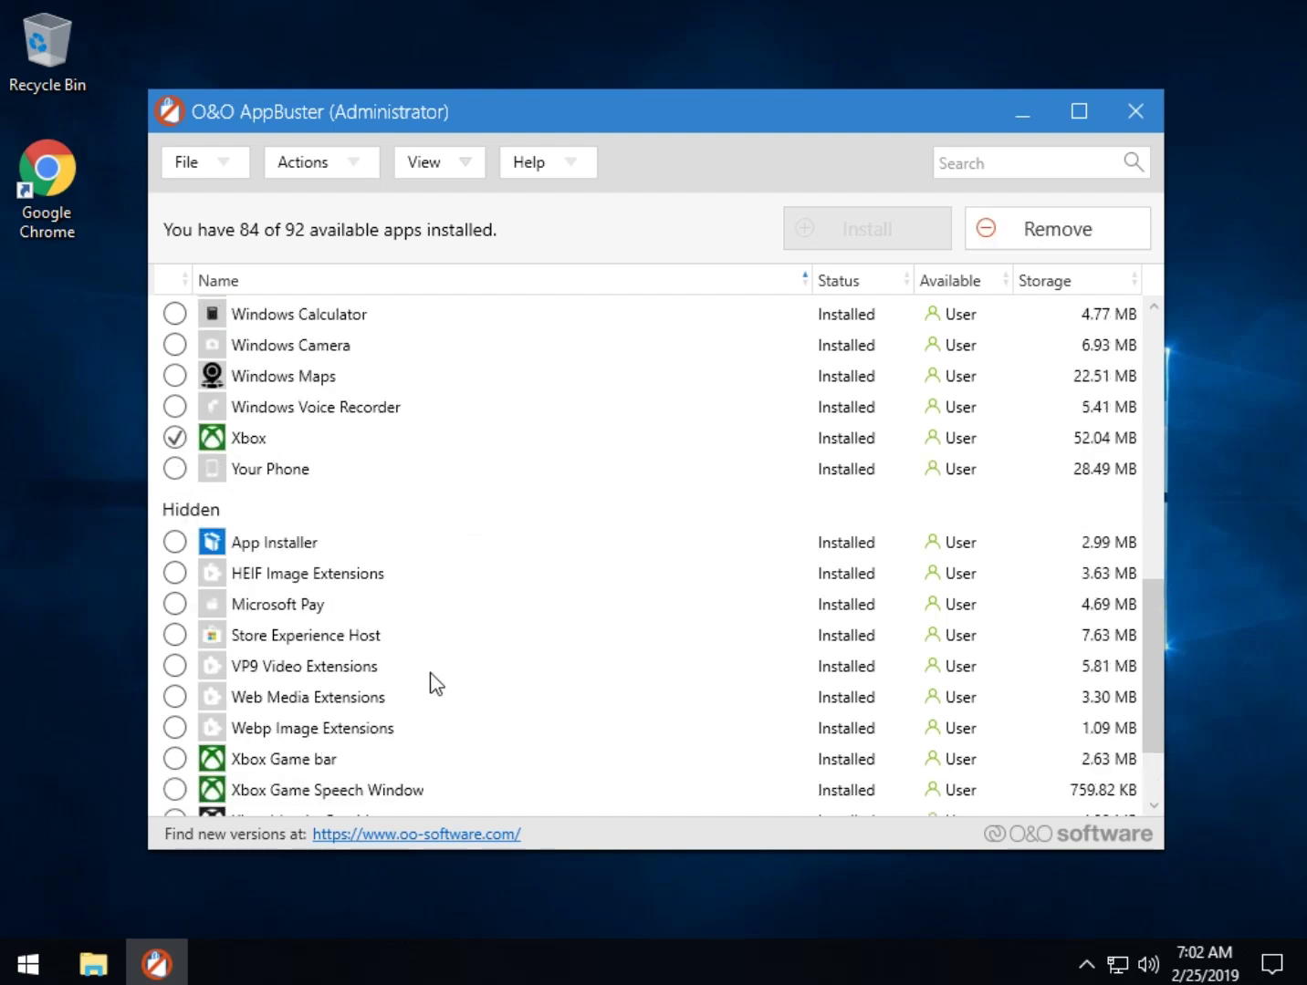
pyautogui.scroll(-2, 428, 683)
pyautogui.click(172, 637)
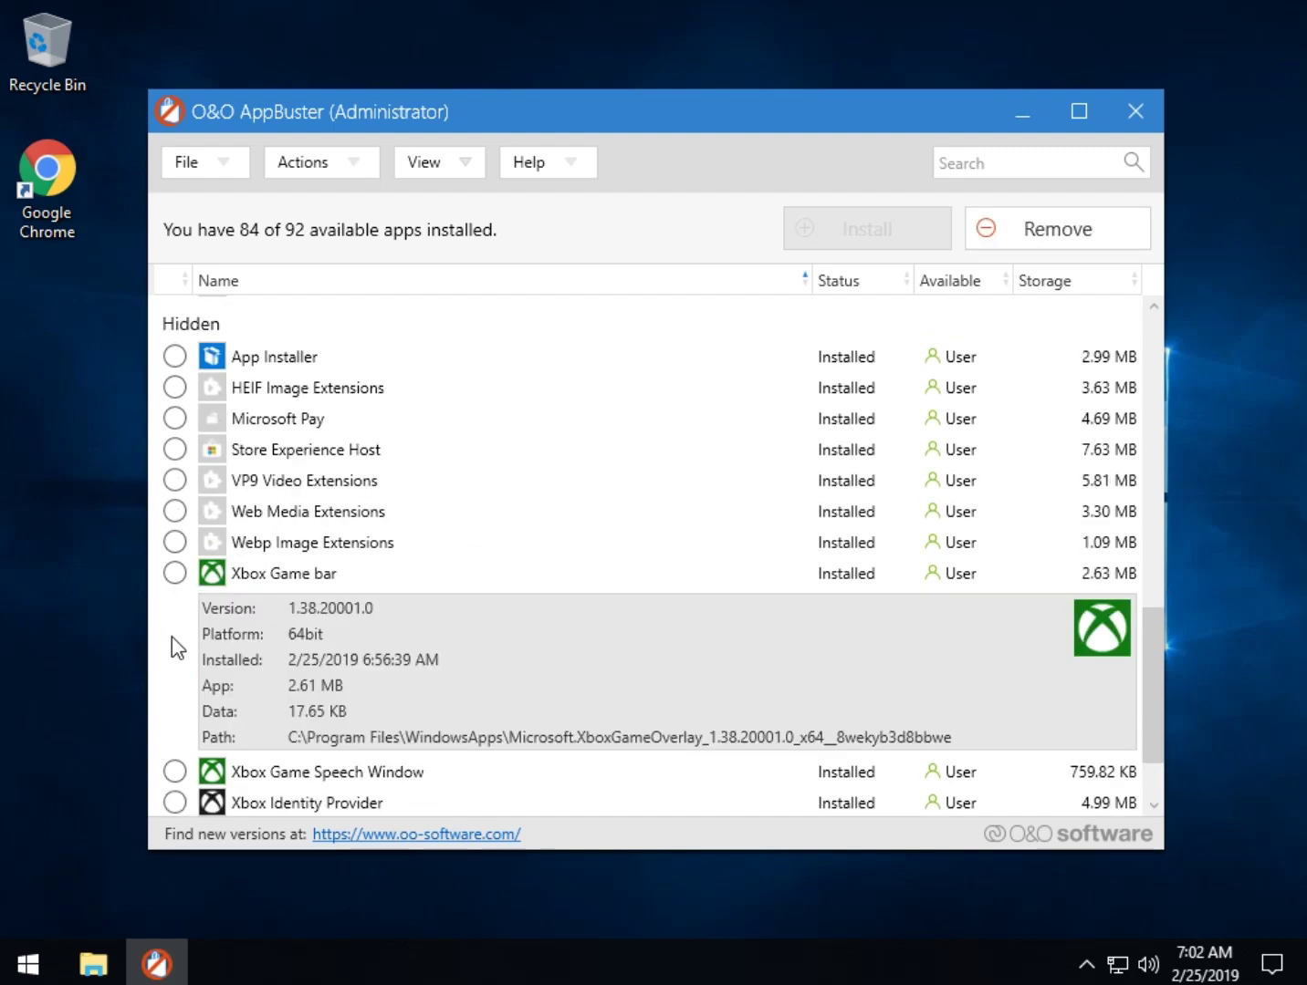
pyautogui.click(180, 574)
pyautogui.click(175, 667)
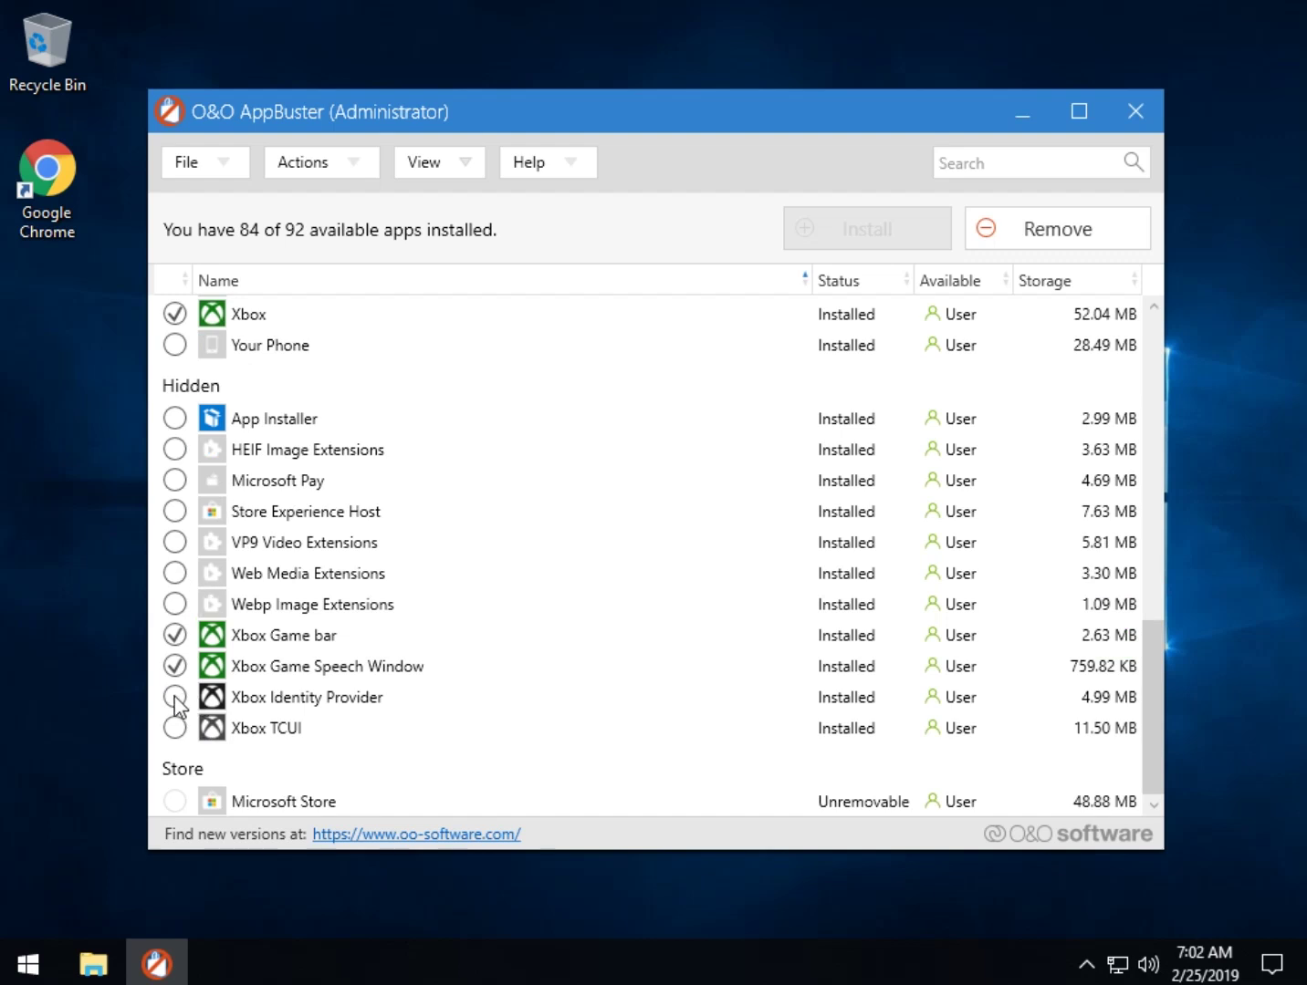
pyautogui.click(176, 698)
pyautogui.click(176, 728)
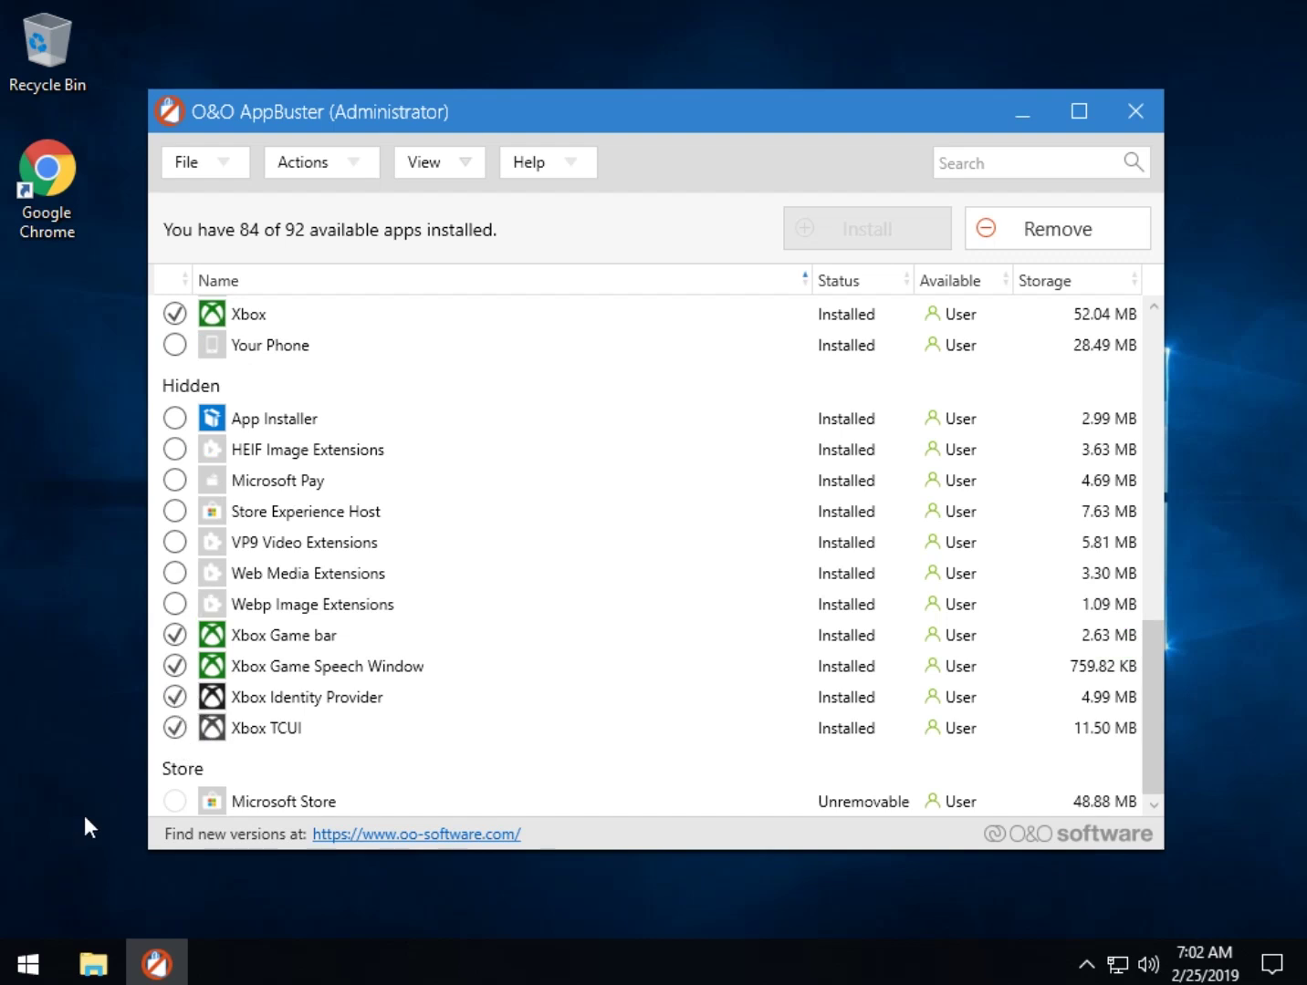
# Step: Check Xbox Game bar's version and install path, then show and hide the HEIF Image Extensions details
pyautogui.click(305, 641)
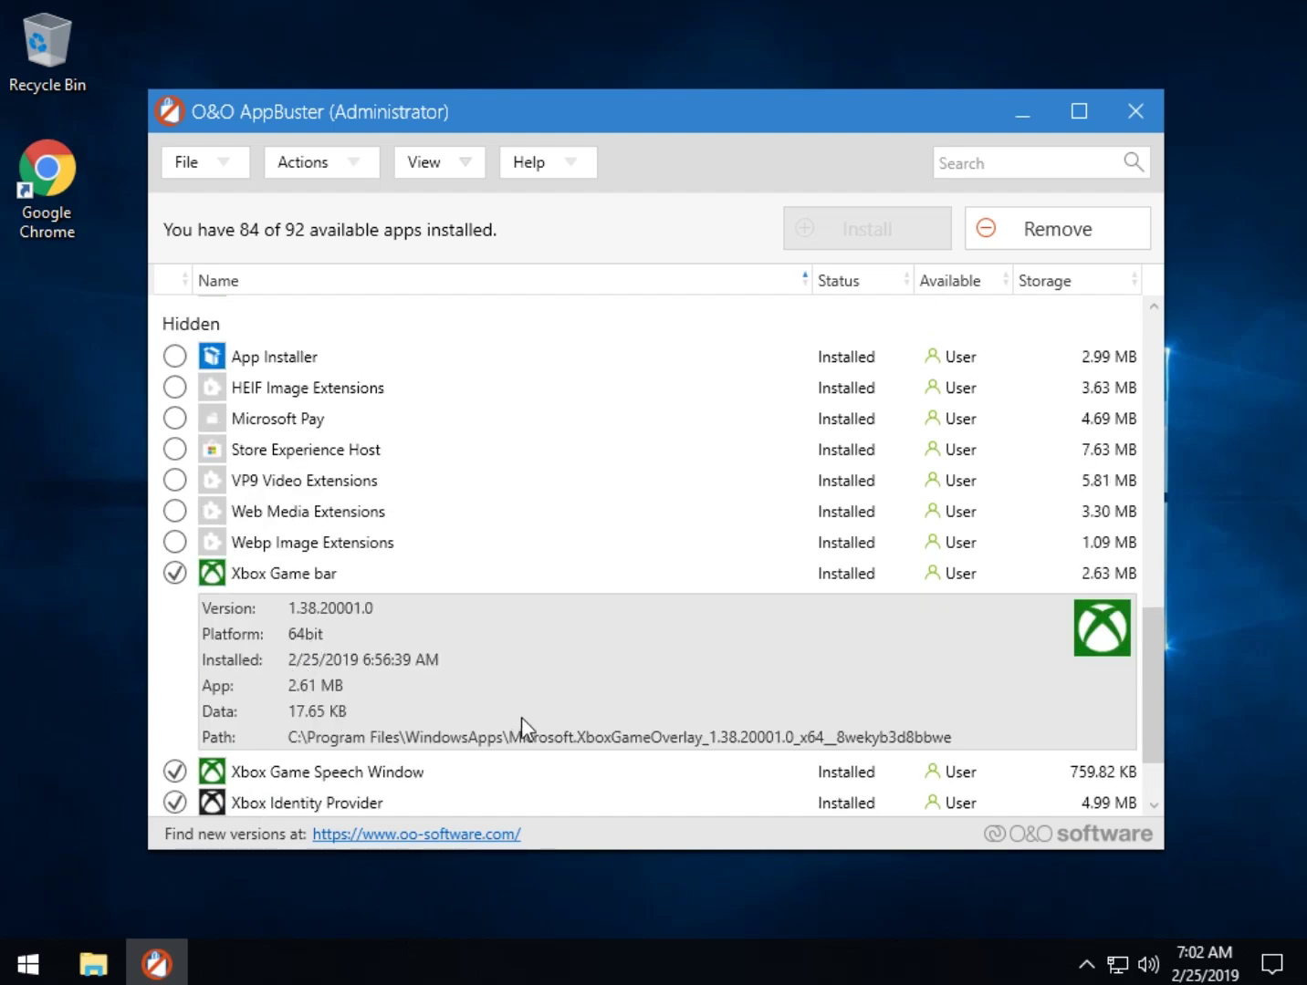
pyautogui.scroll(2, 347, 546)
pyautogui.scroll(1, 348, 534)
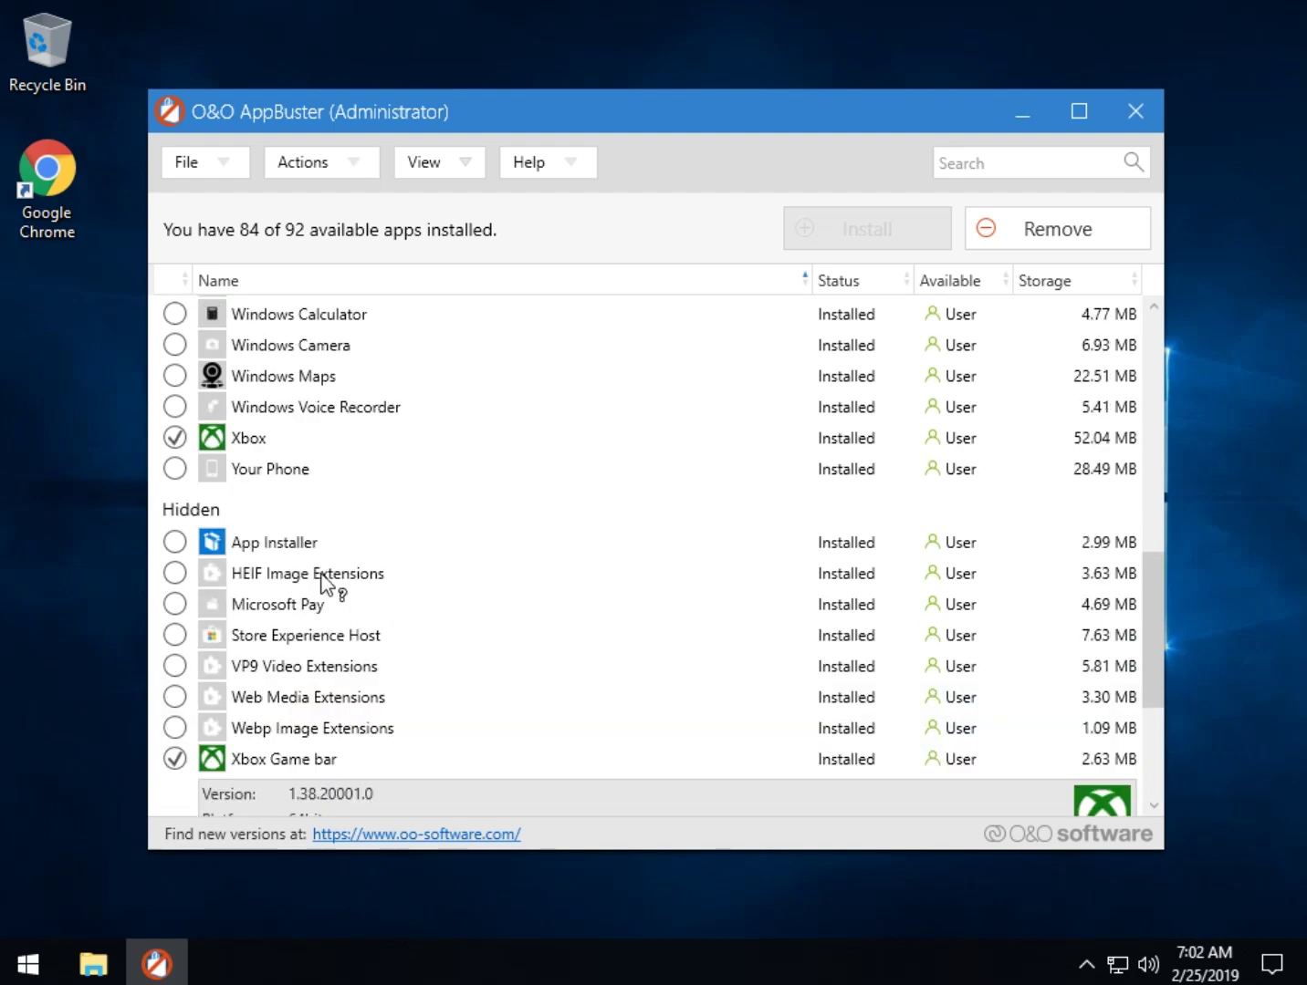
pyautogui.click(335, 574)
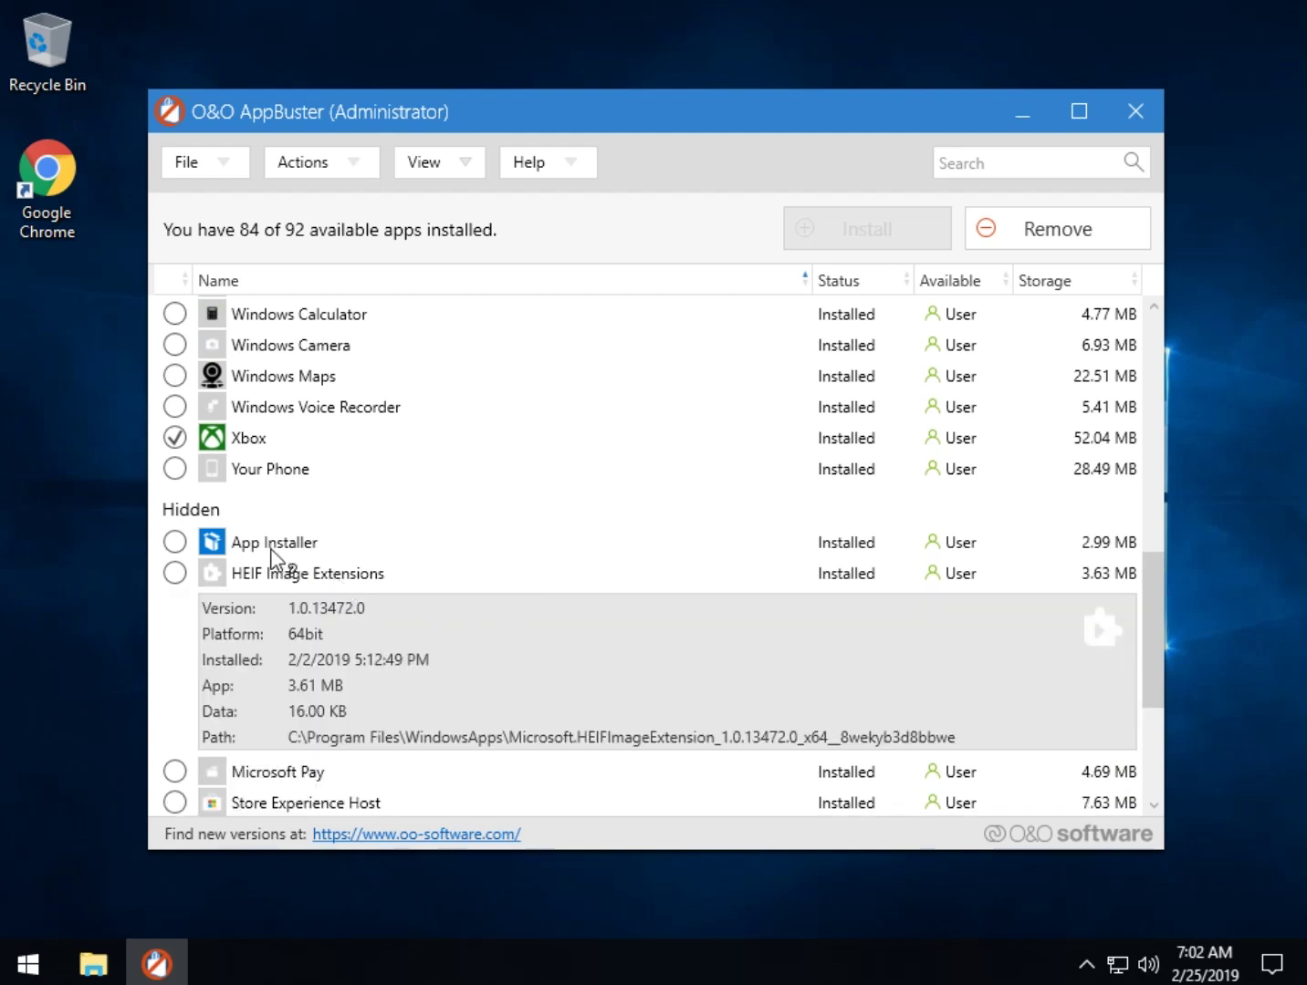
pyautogui.click(252, 575)
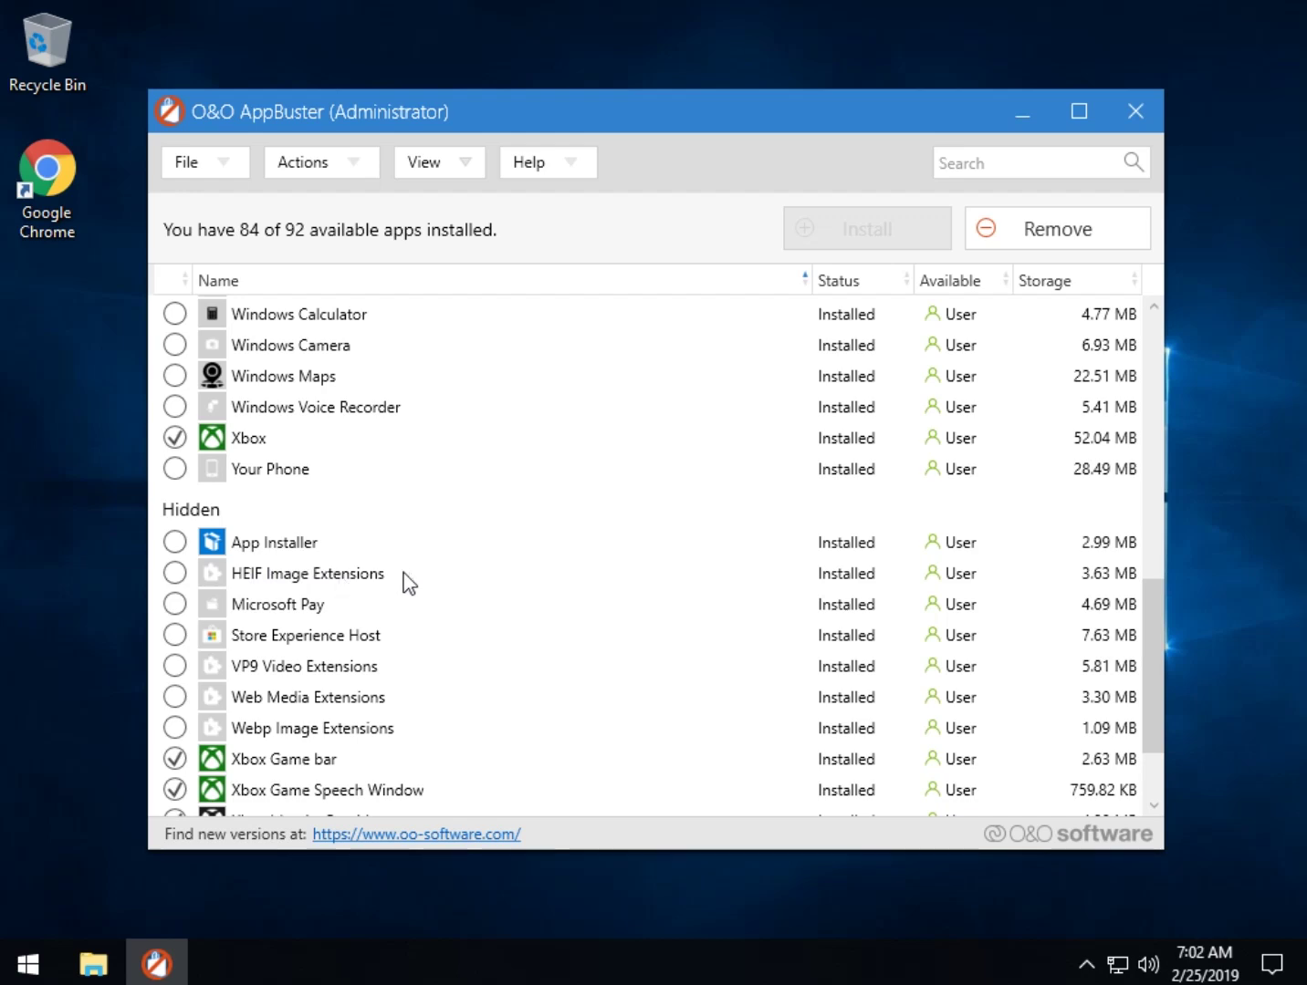
pyautogui.scroll(-2, 409, 584)
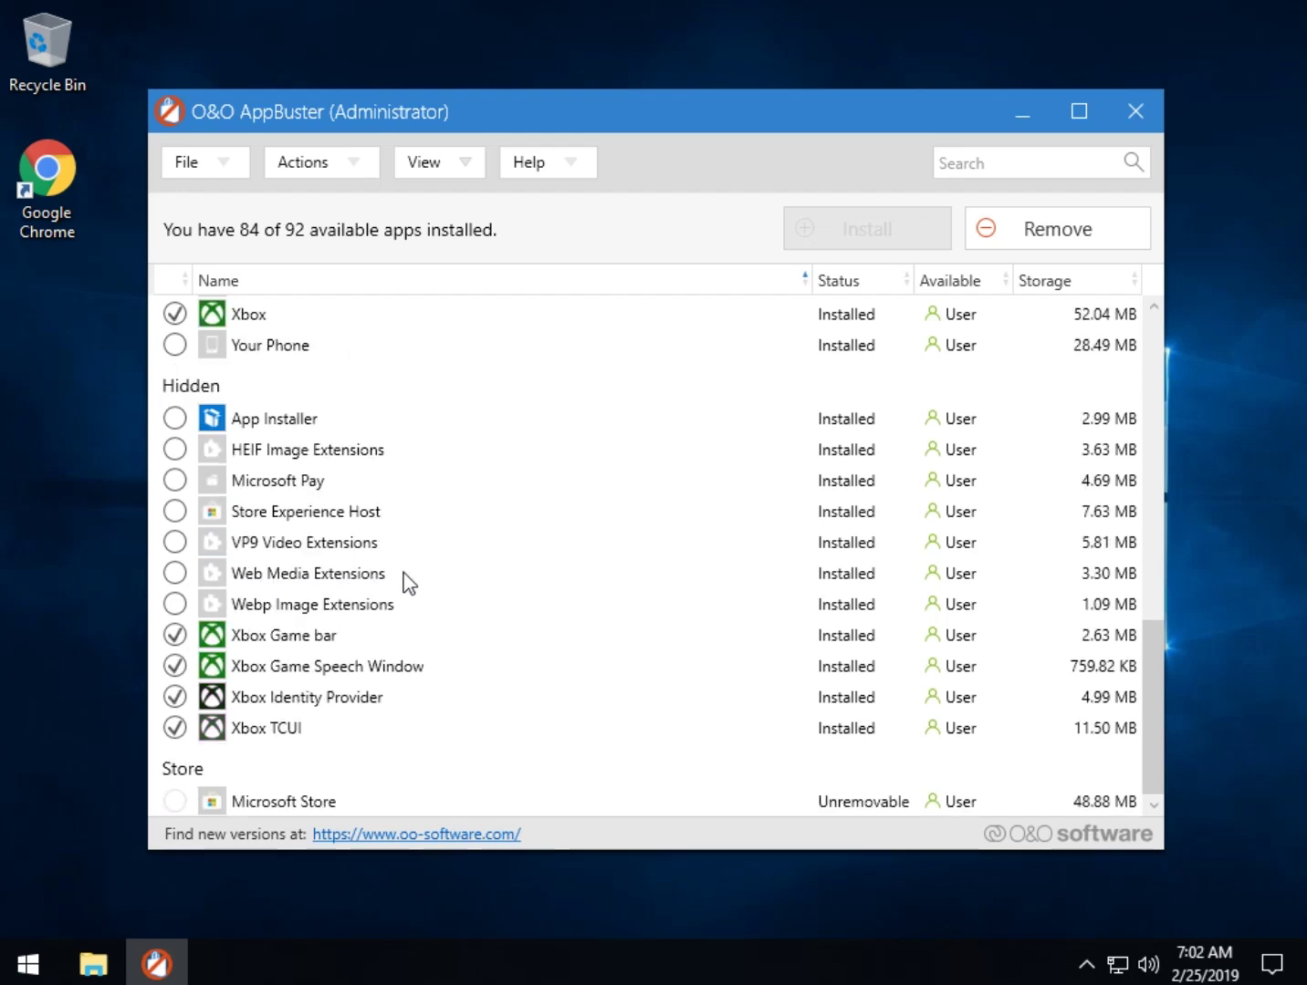
pyautogui.scroll(6, 389, 701)
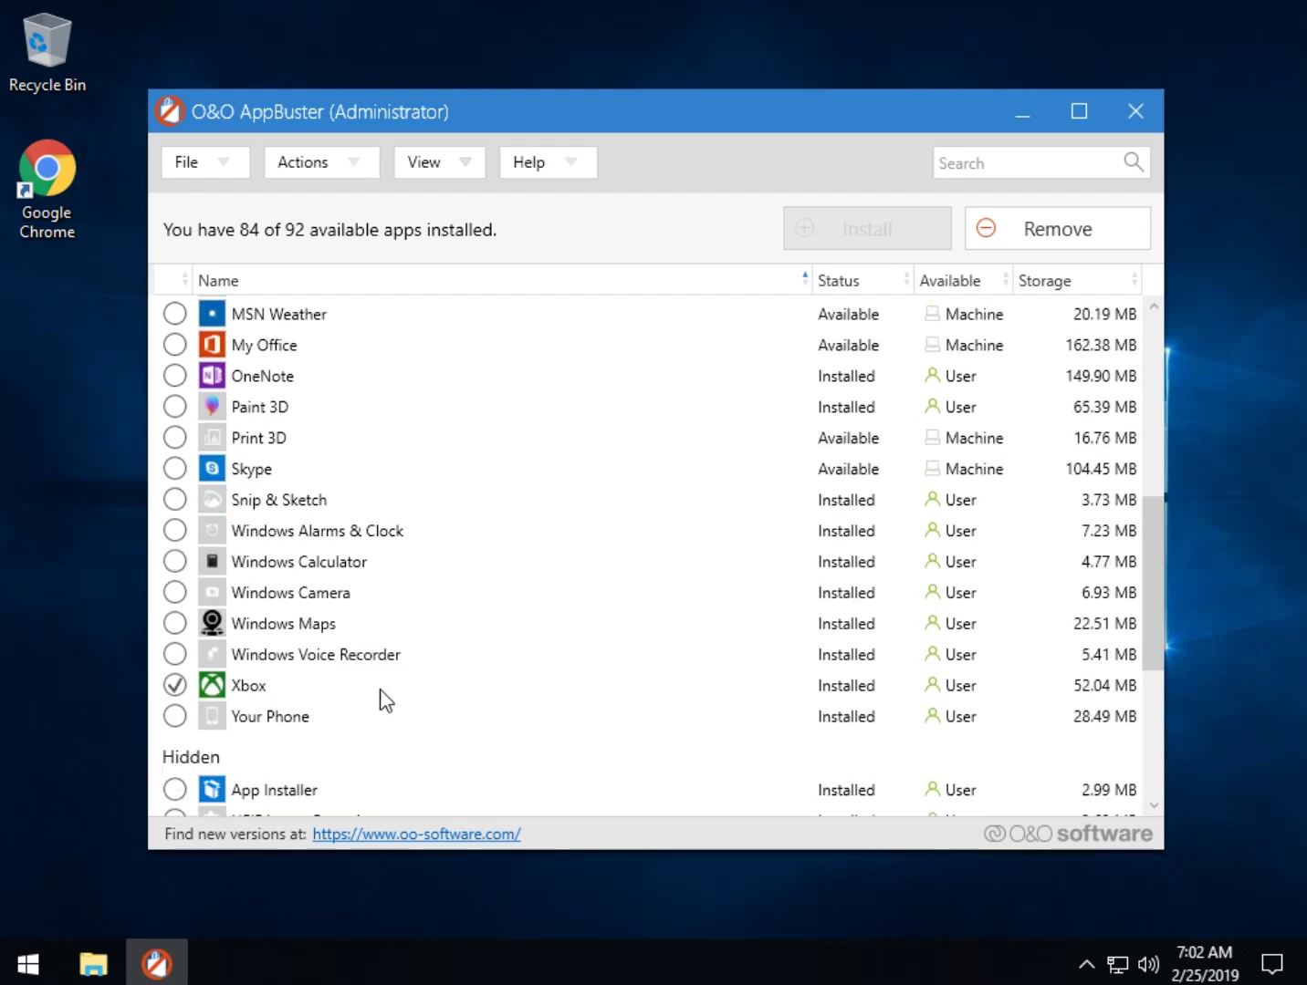
pyautogui.scroll(4, 387, 699)
pyautogui.scroll(2, 510, 589)
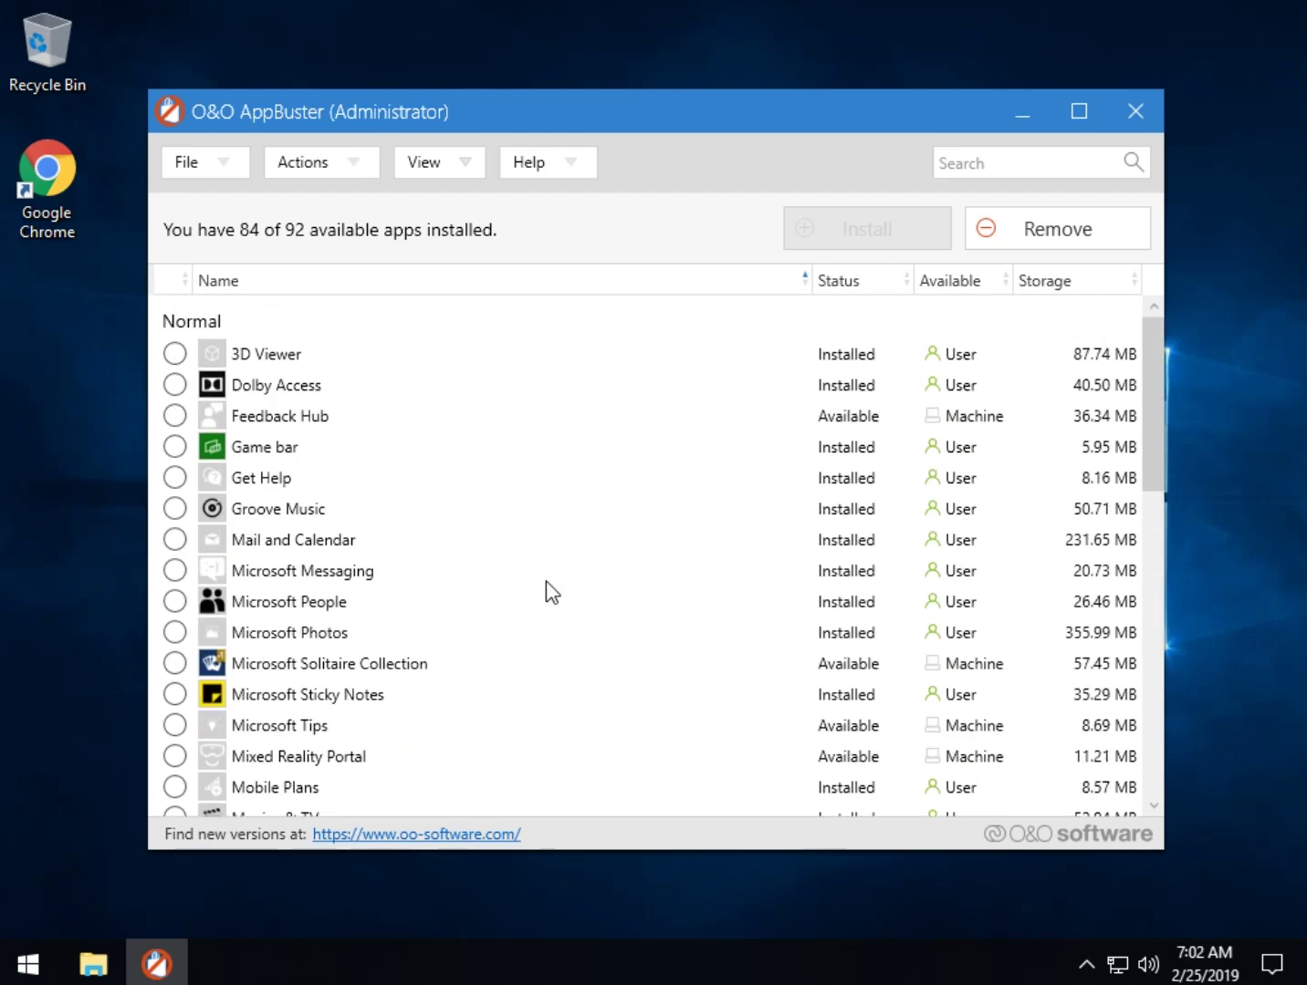
# Step: Remove the five marked Xbox apps for all users without a restore point, leaving 77 of 92 installed
pyautogui.click(1032, 237)
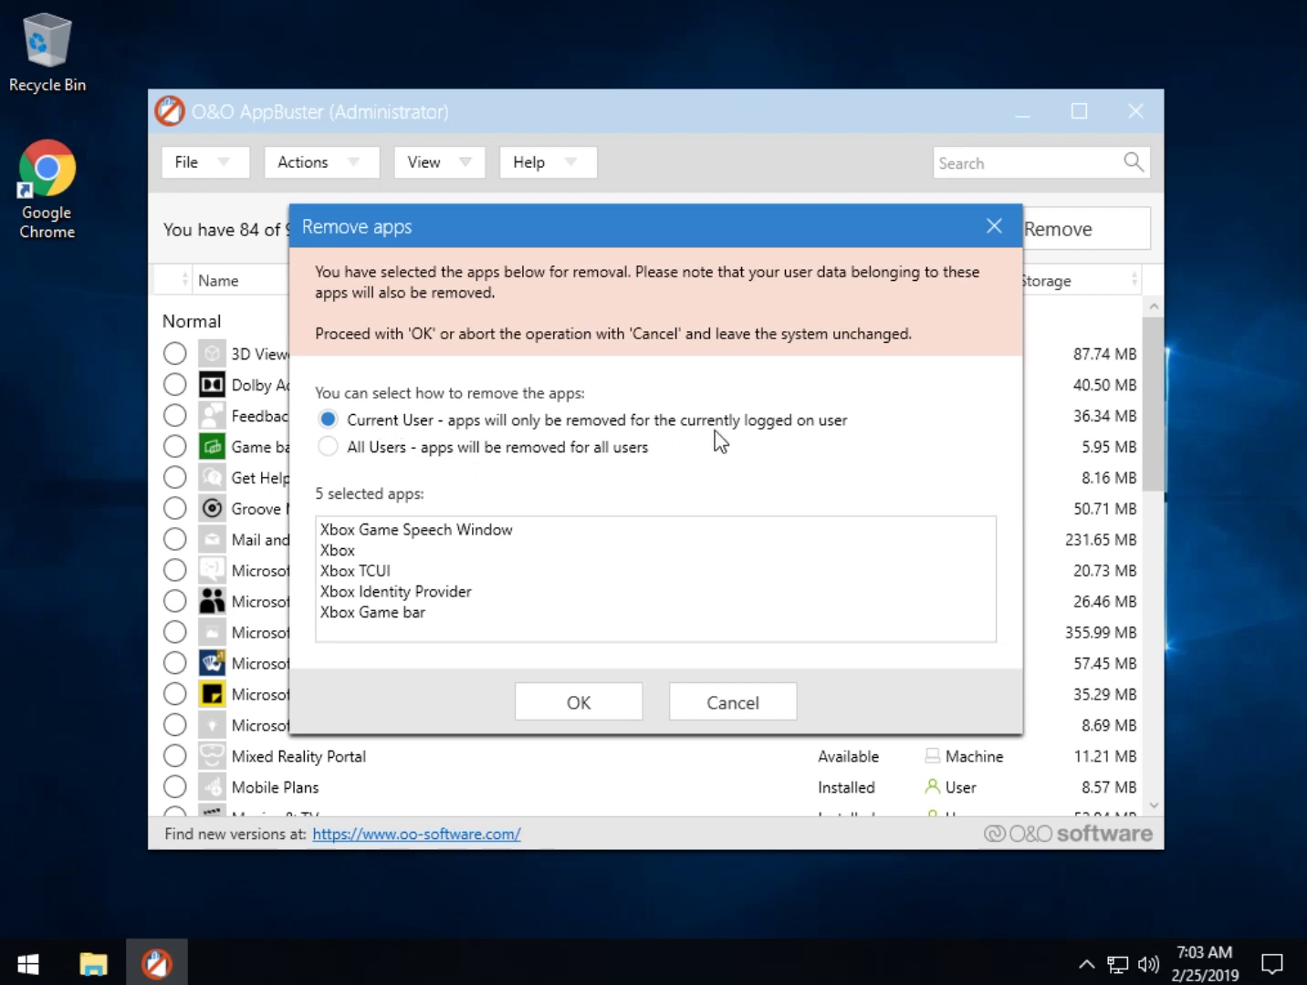
pyautogui.click(374, 447)
pyautogui.click(618, 706)
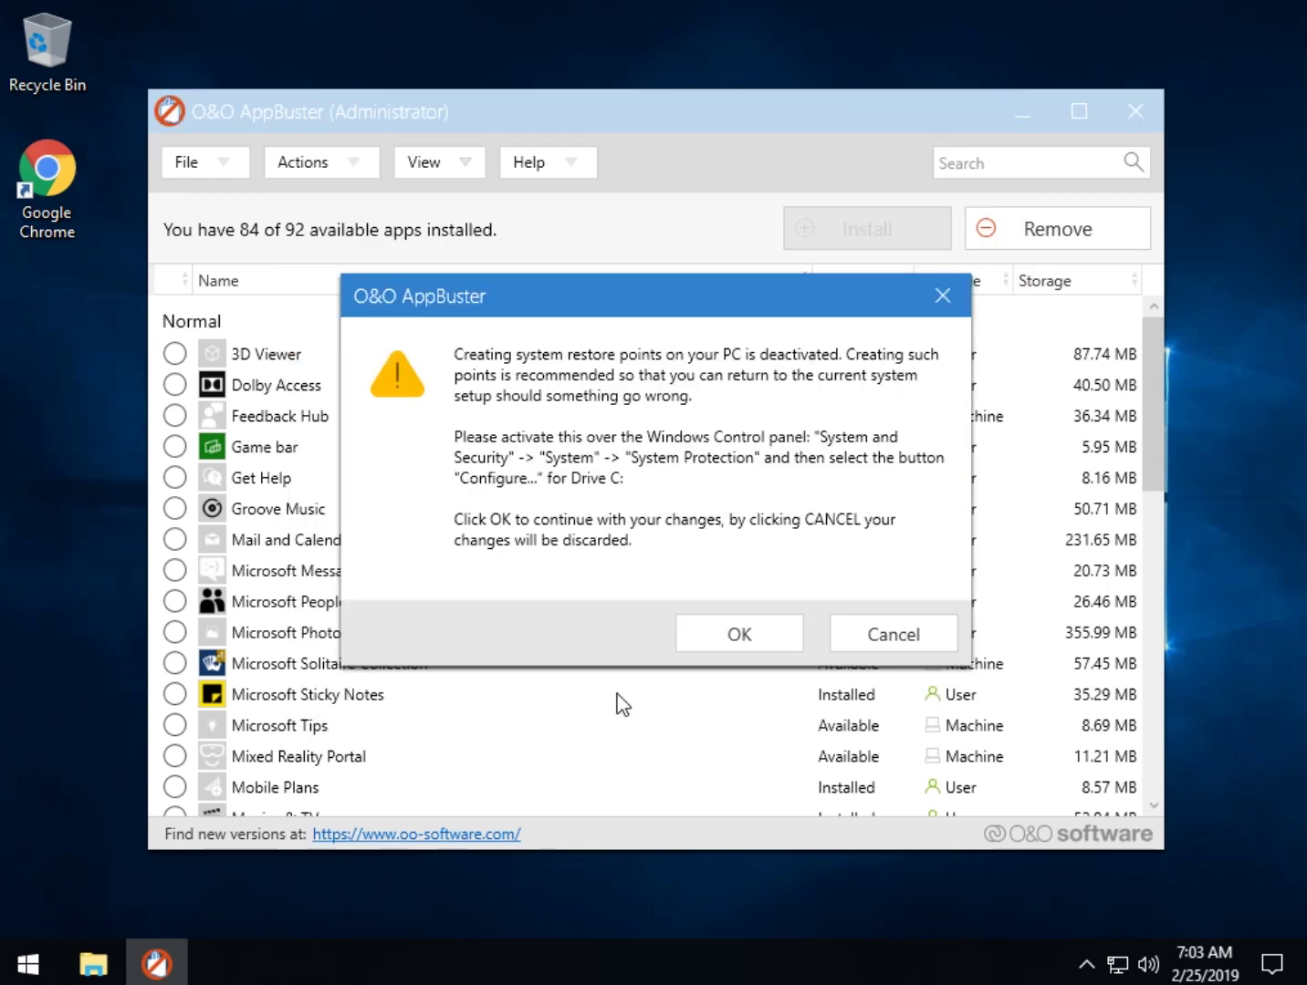
pyautogui.click(730, 637)
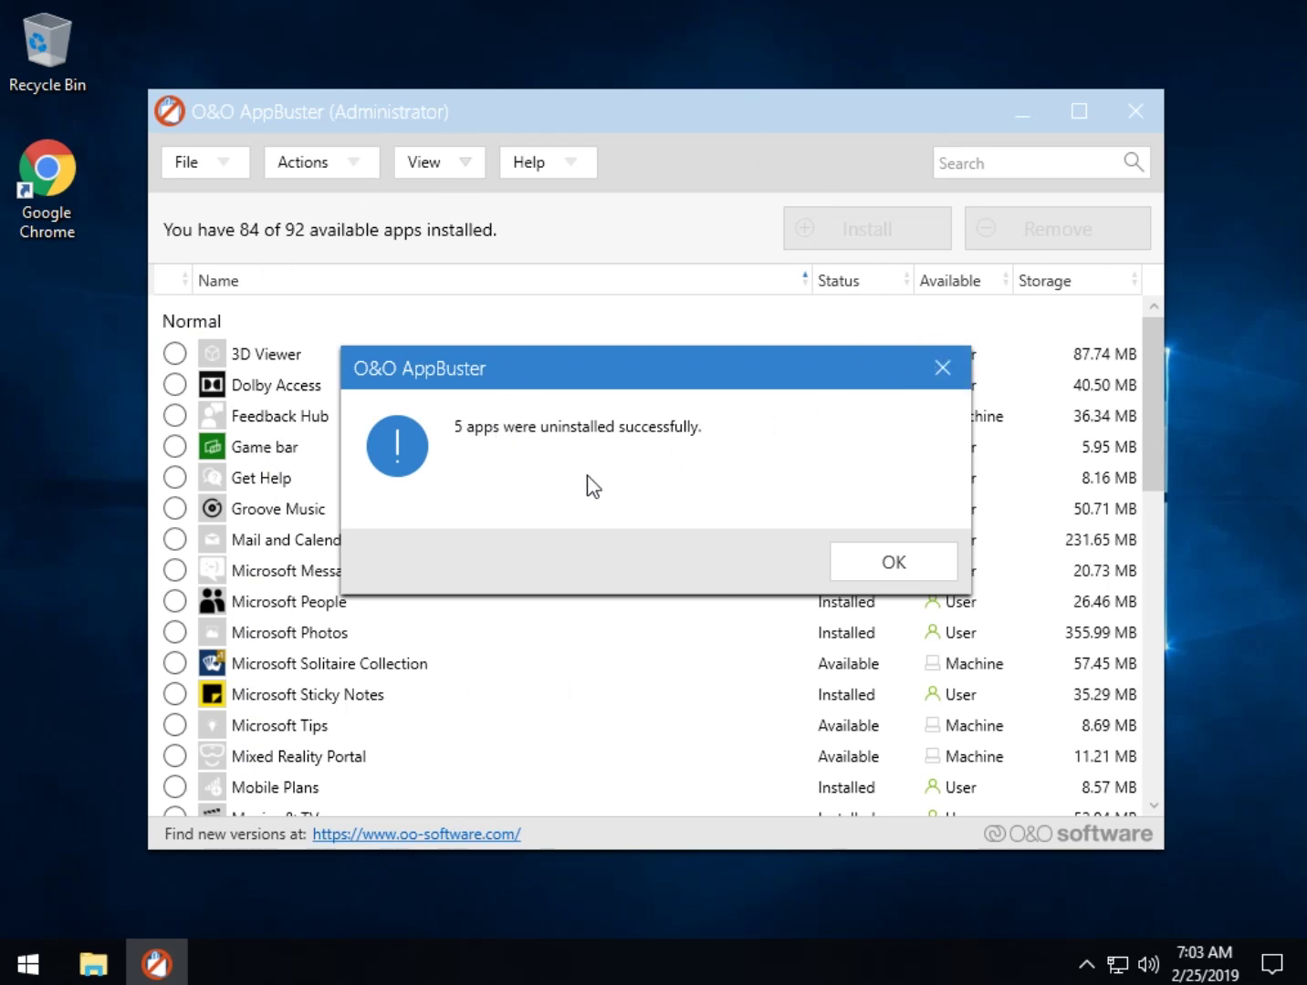
pyautogui.click(898, 563)
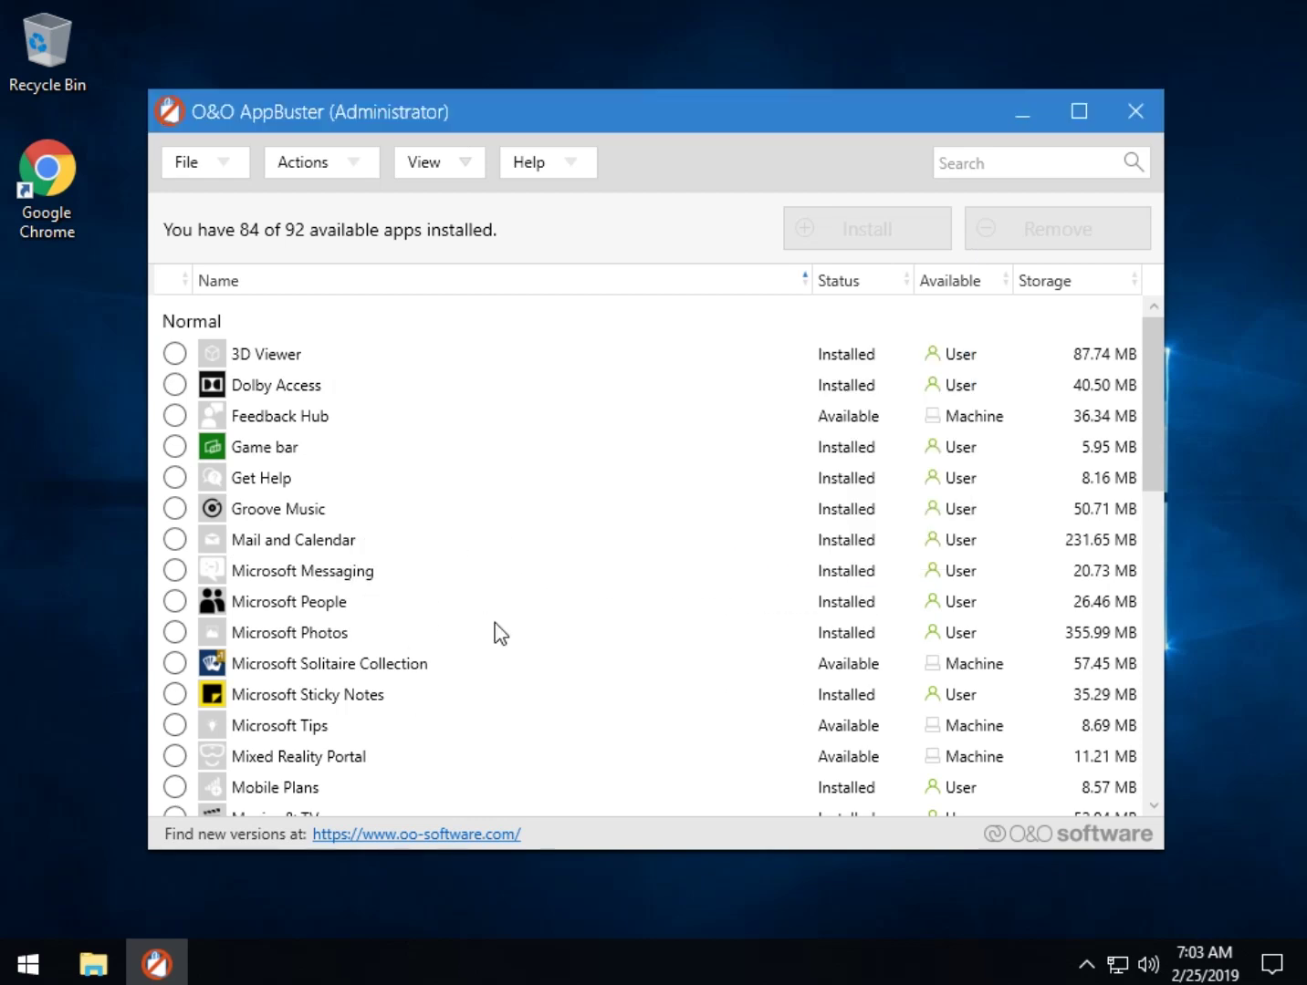
pyautogui.scroll(-5, 500, 630)
pyautogui.scroll(-3, 453, 601)
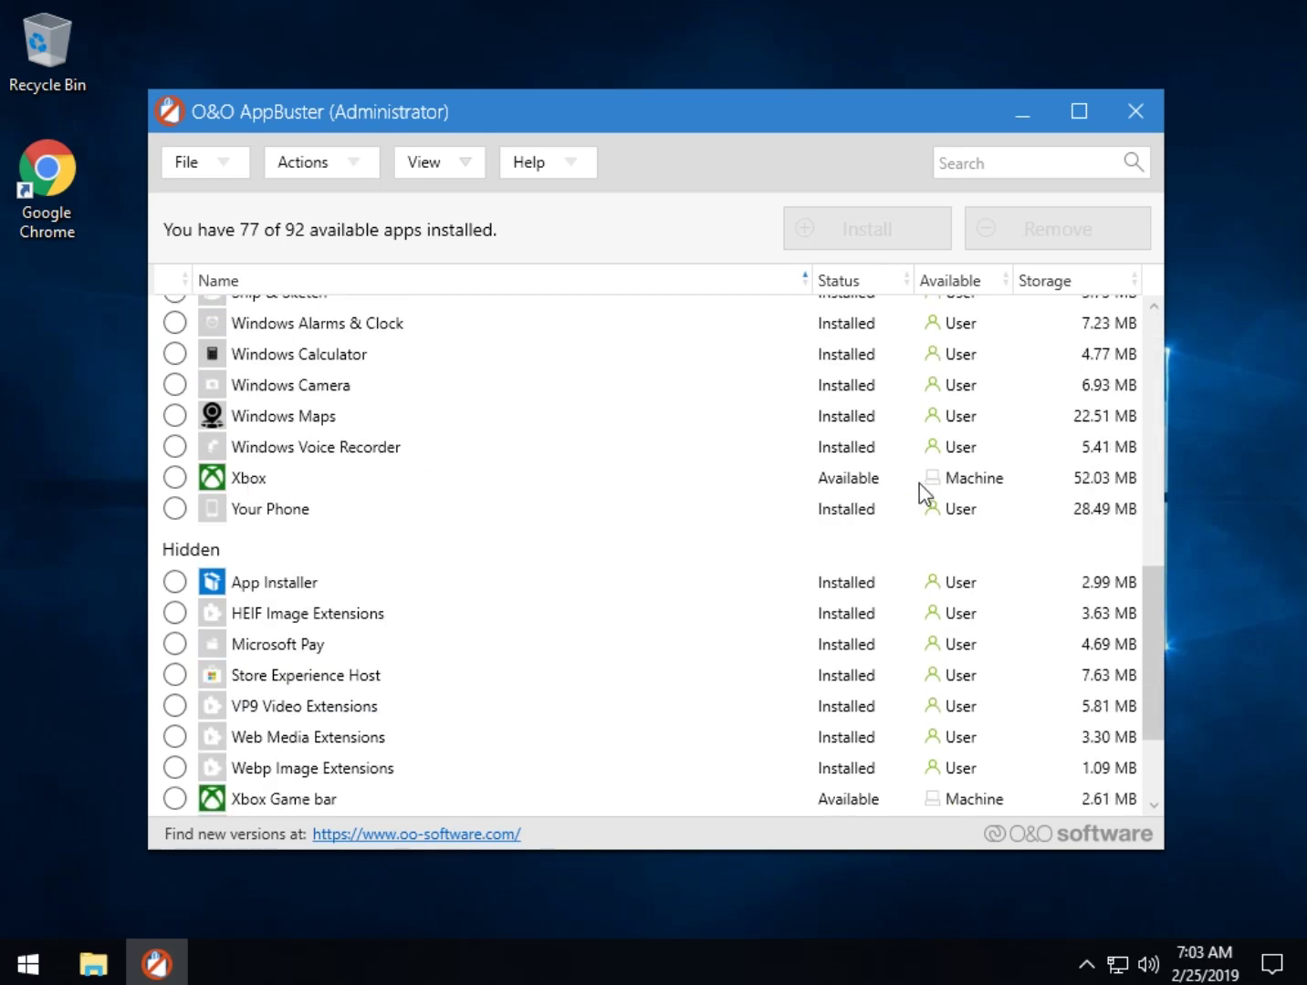
# Step: Reinstall Xbox Game bar from the Hidden section, bringing the count to 78 of 92
pyautogui.scroll(-2, 859, 485)
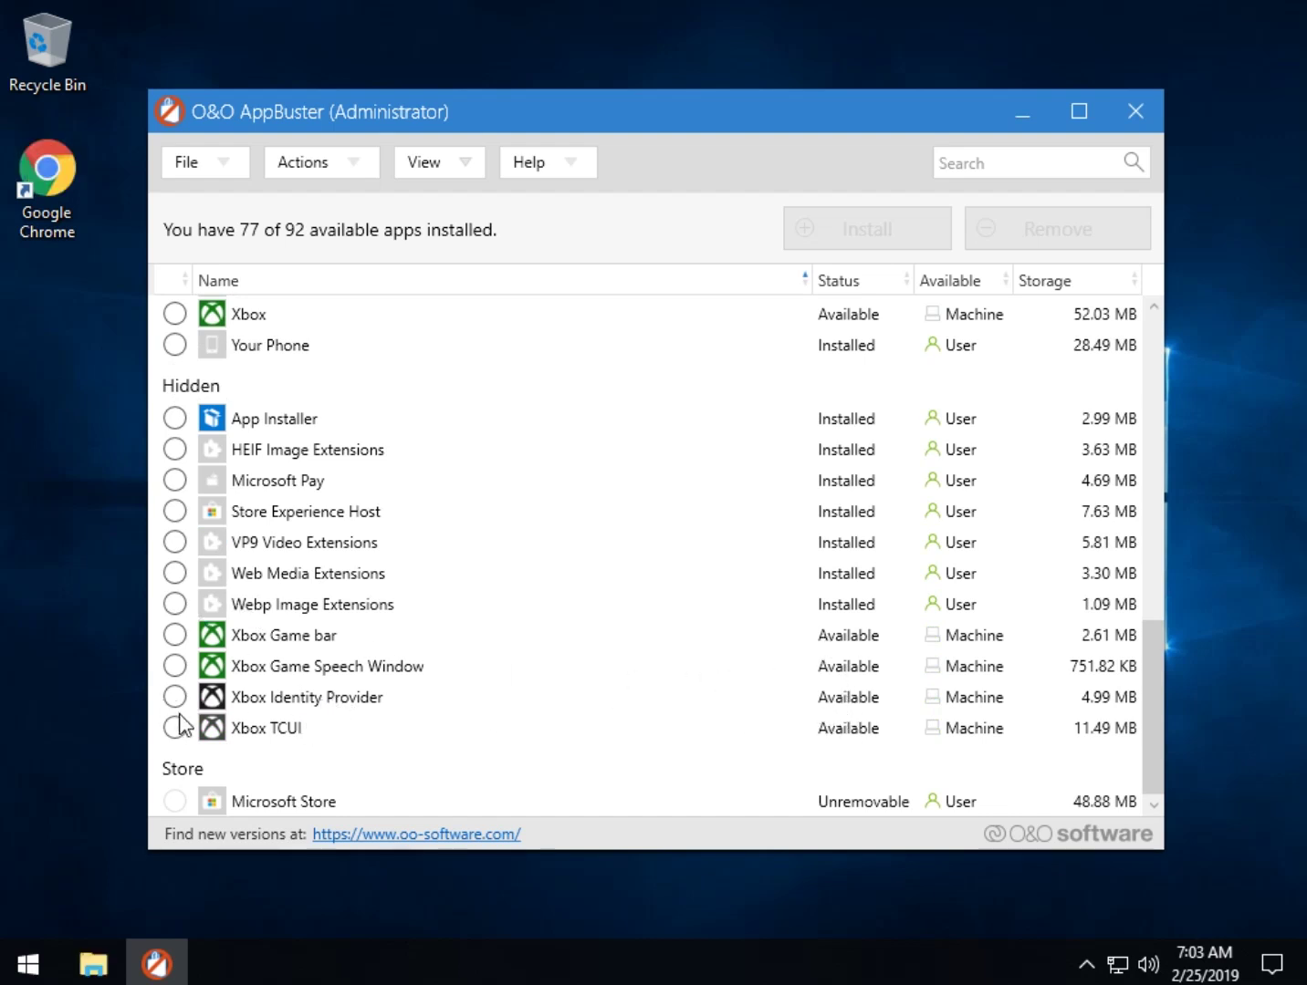
pyautogui.click(175, 636)
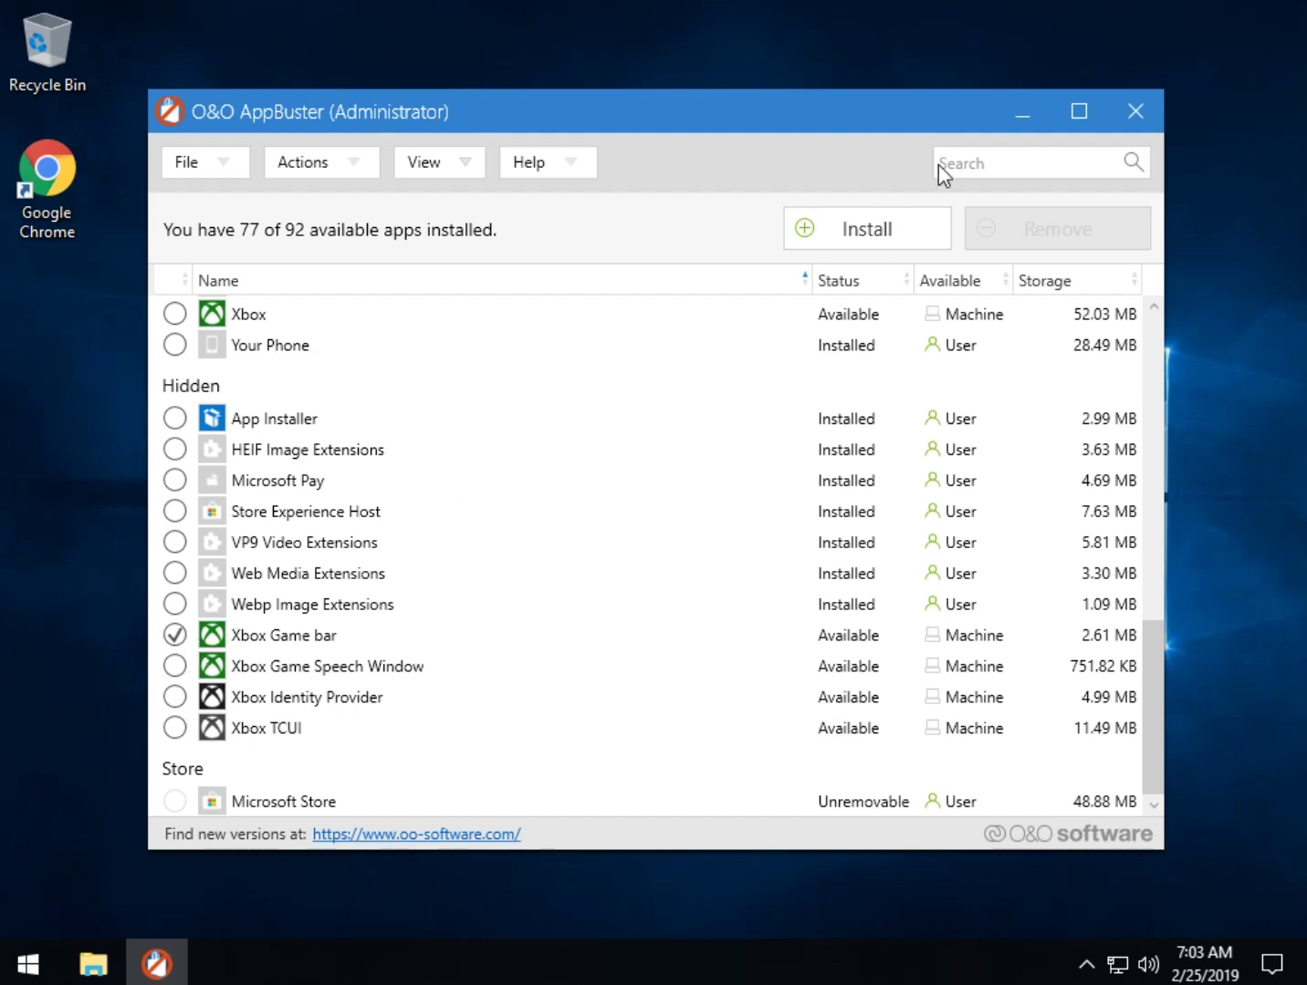
pyautogui.click(882, 236)
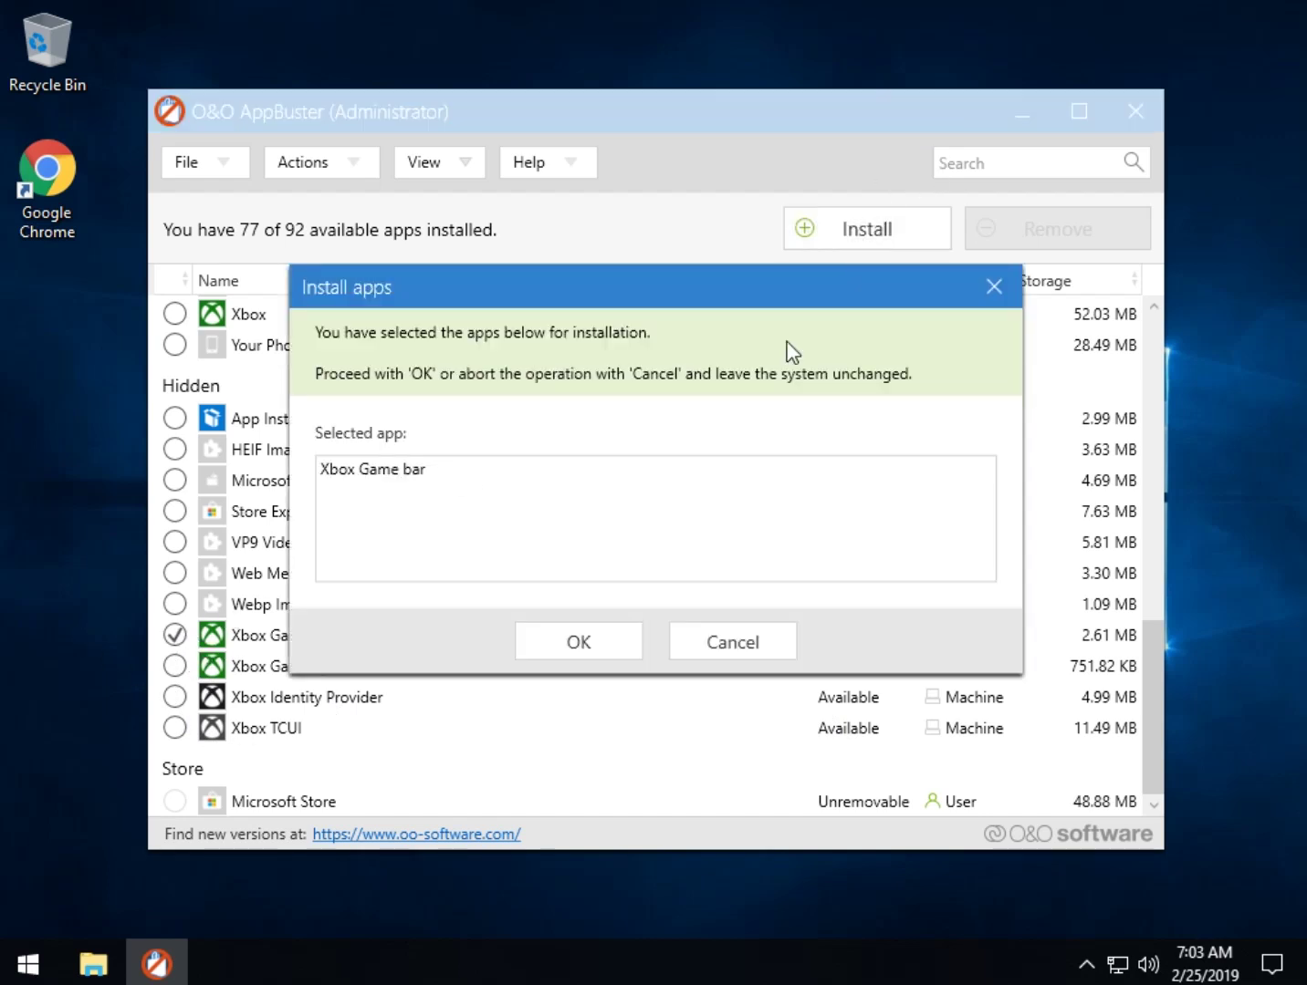
pyautogui.click(577, 629)
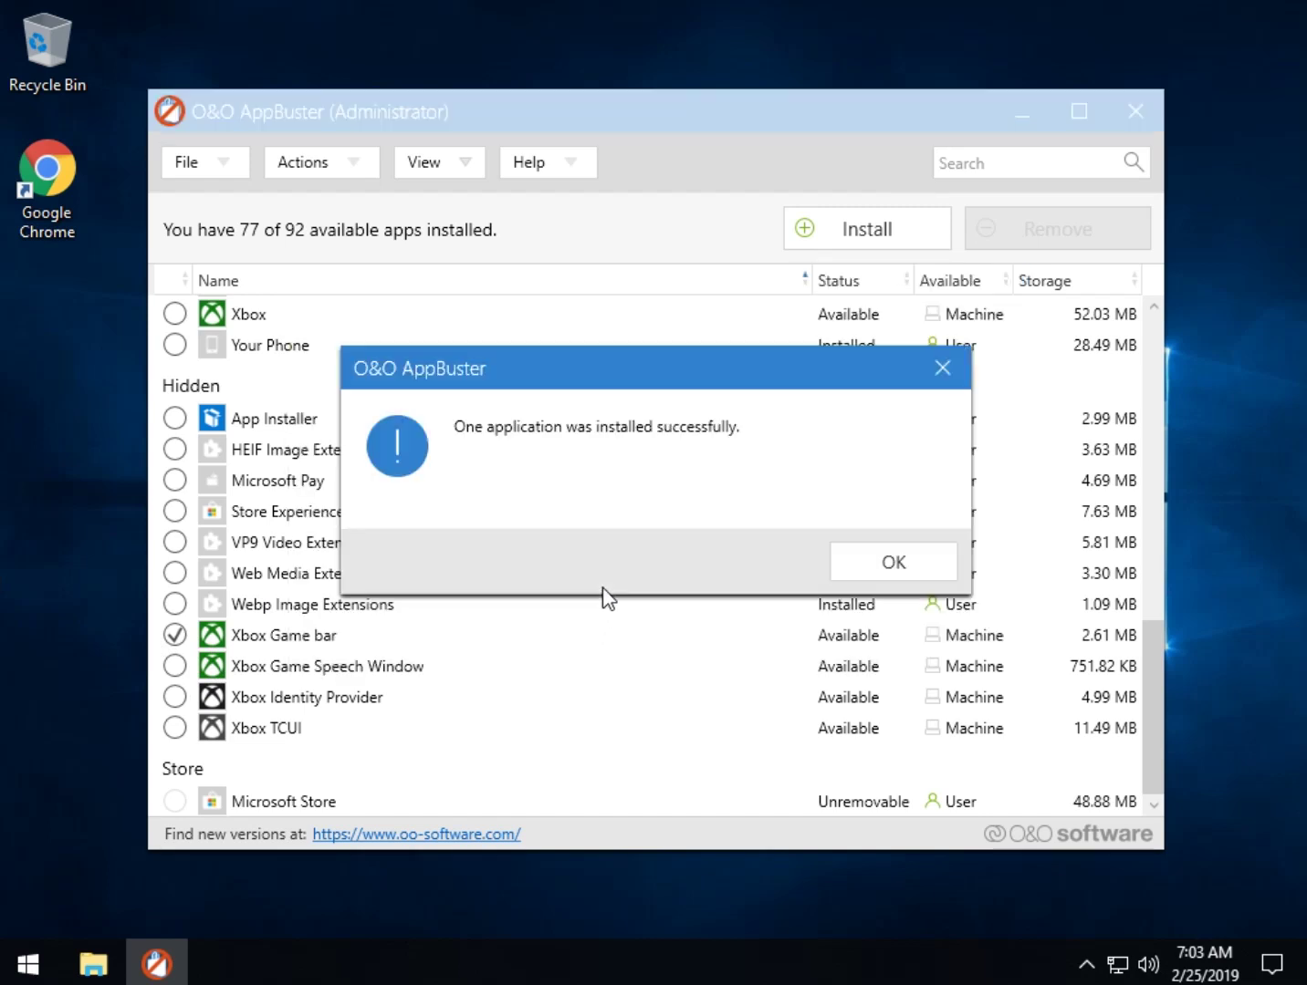
pyautogui.click(900, 554)
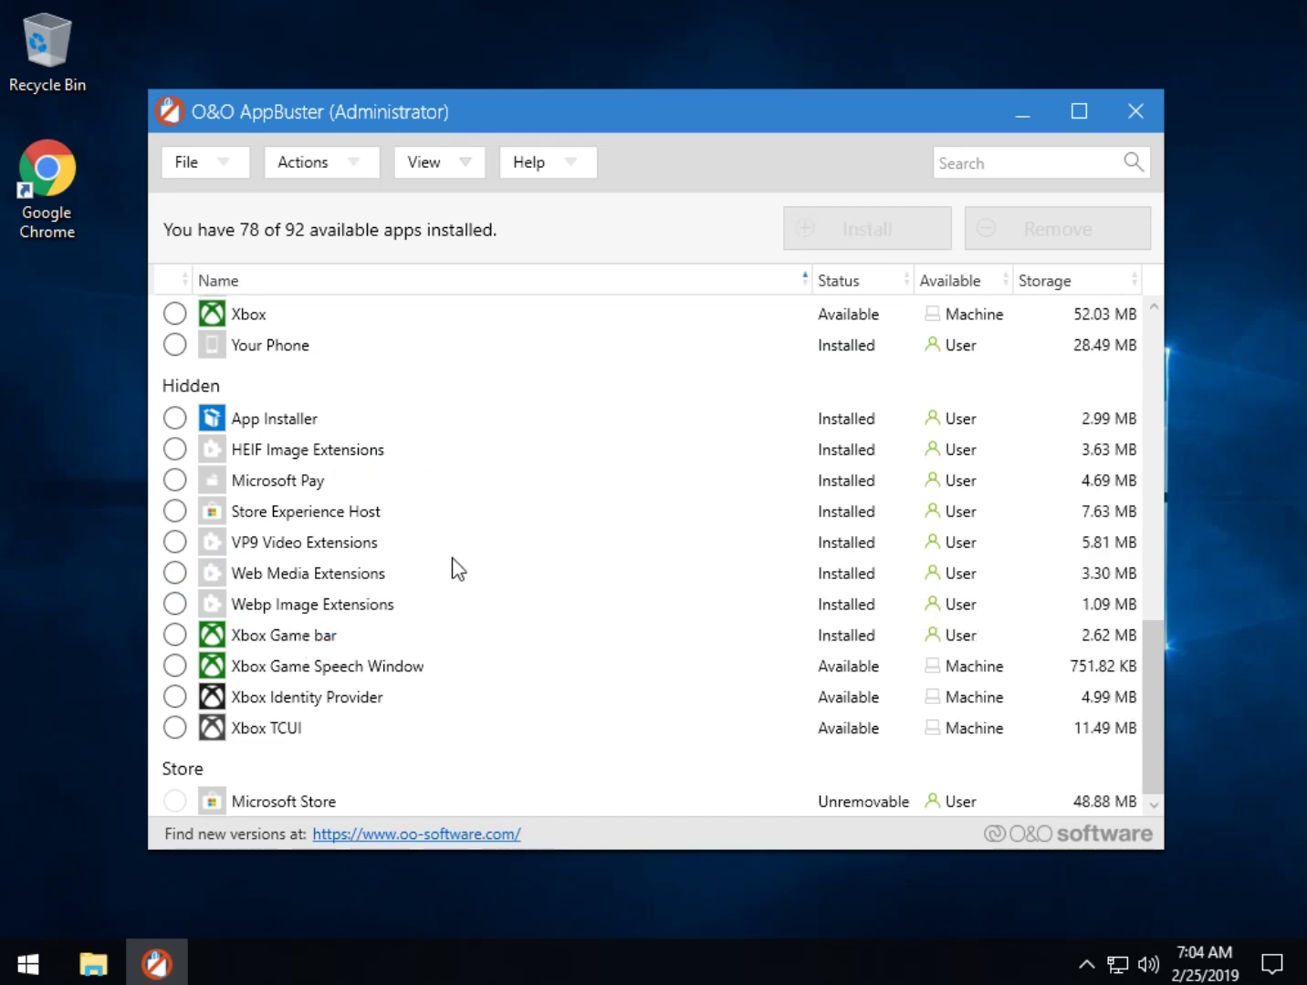
pyautogui.scroll(9, 451, 569)
pyautogui.scroll(2, 460, 568)
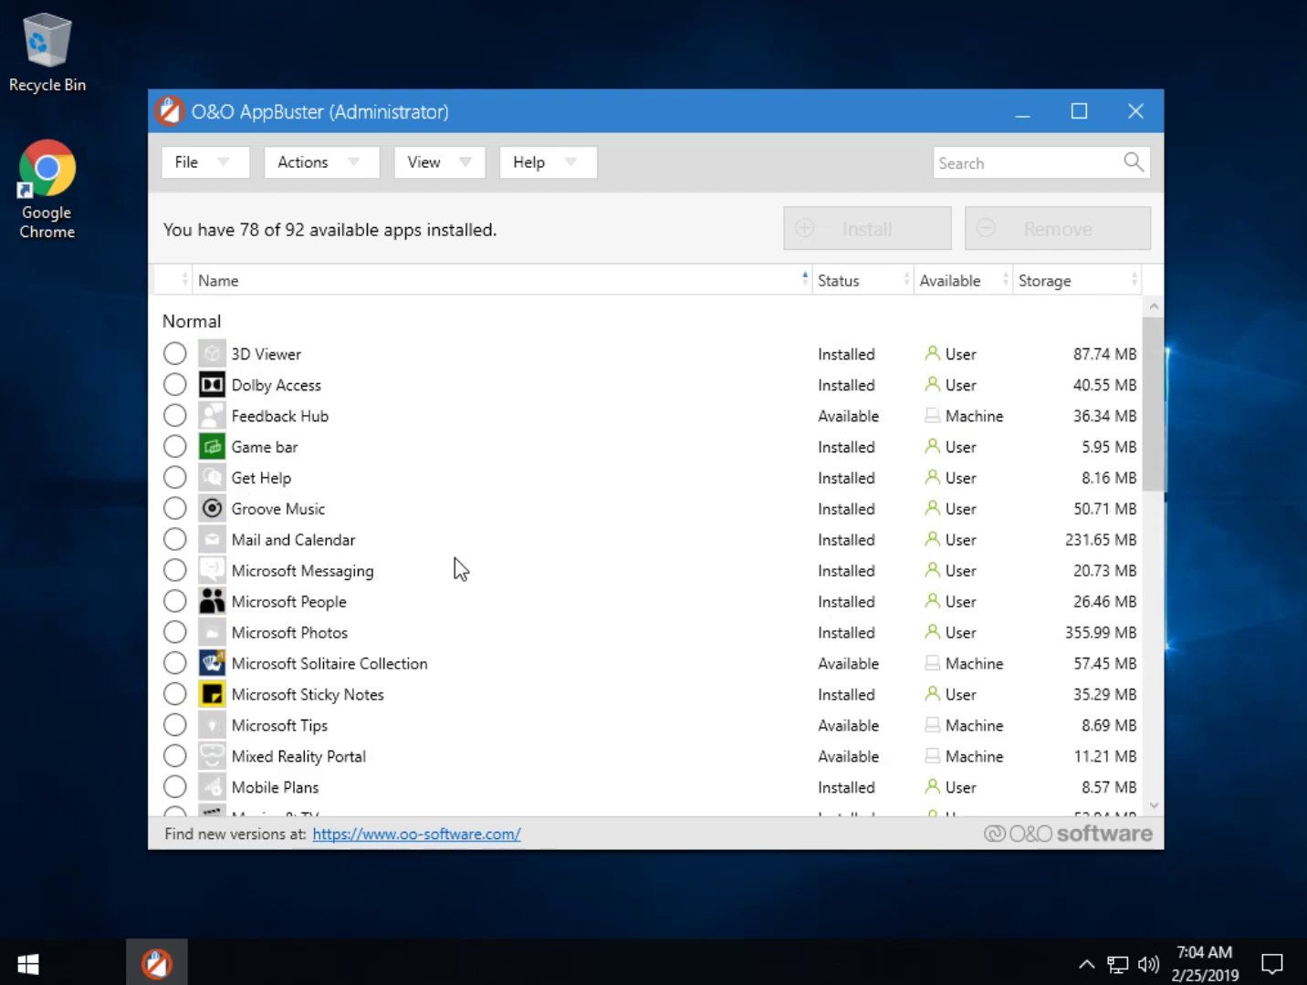
pyautogui.scroll(-5, 518, 471)
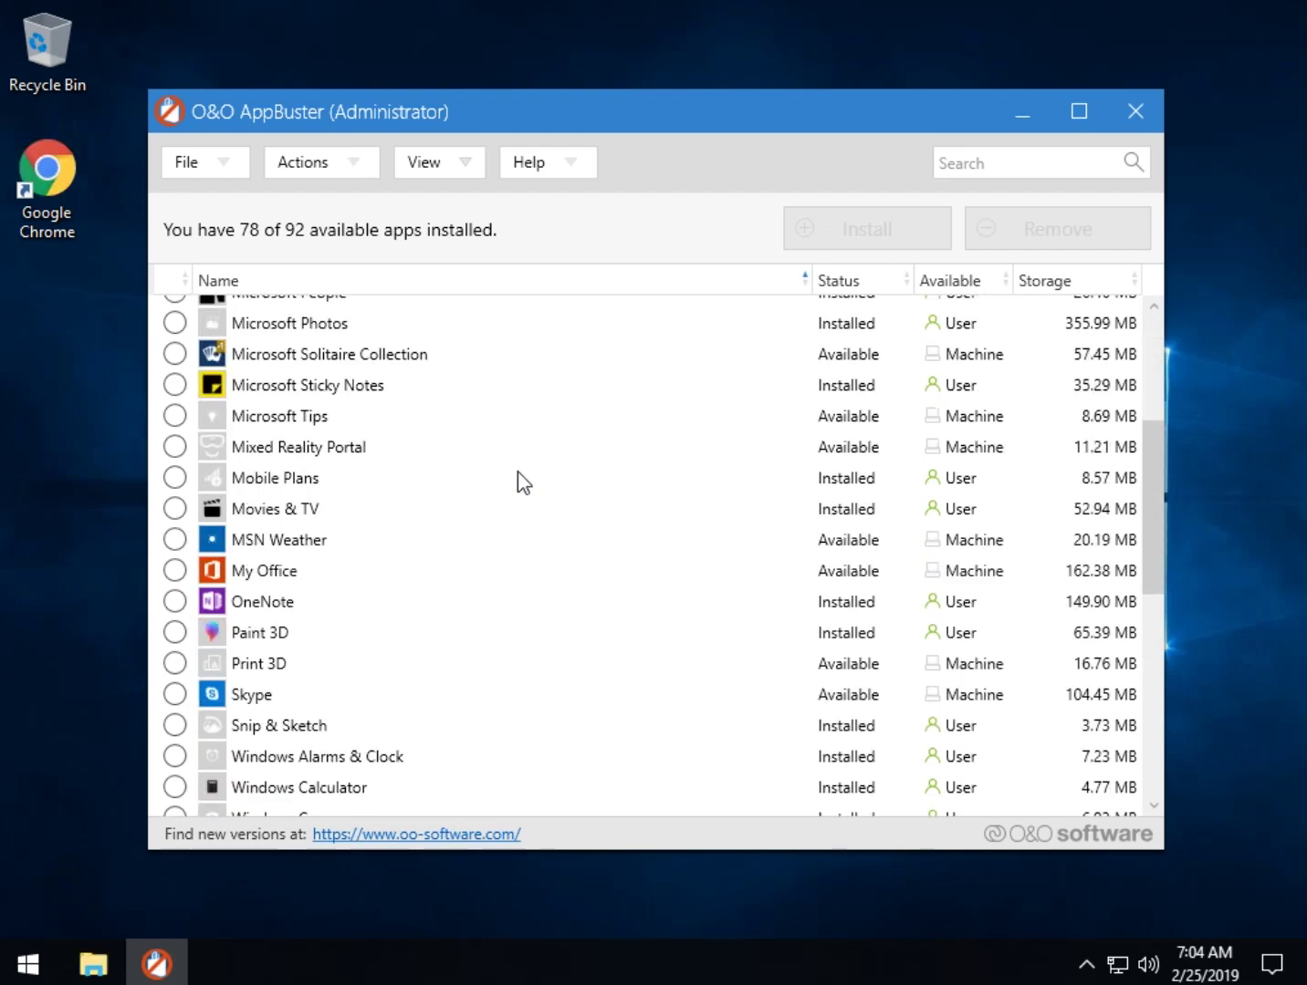
pyautogui.scroll(5, 518, 474)
pyautogui.scroll(-3, 520, 481)
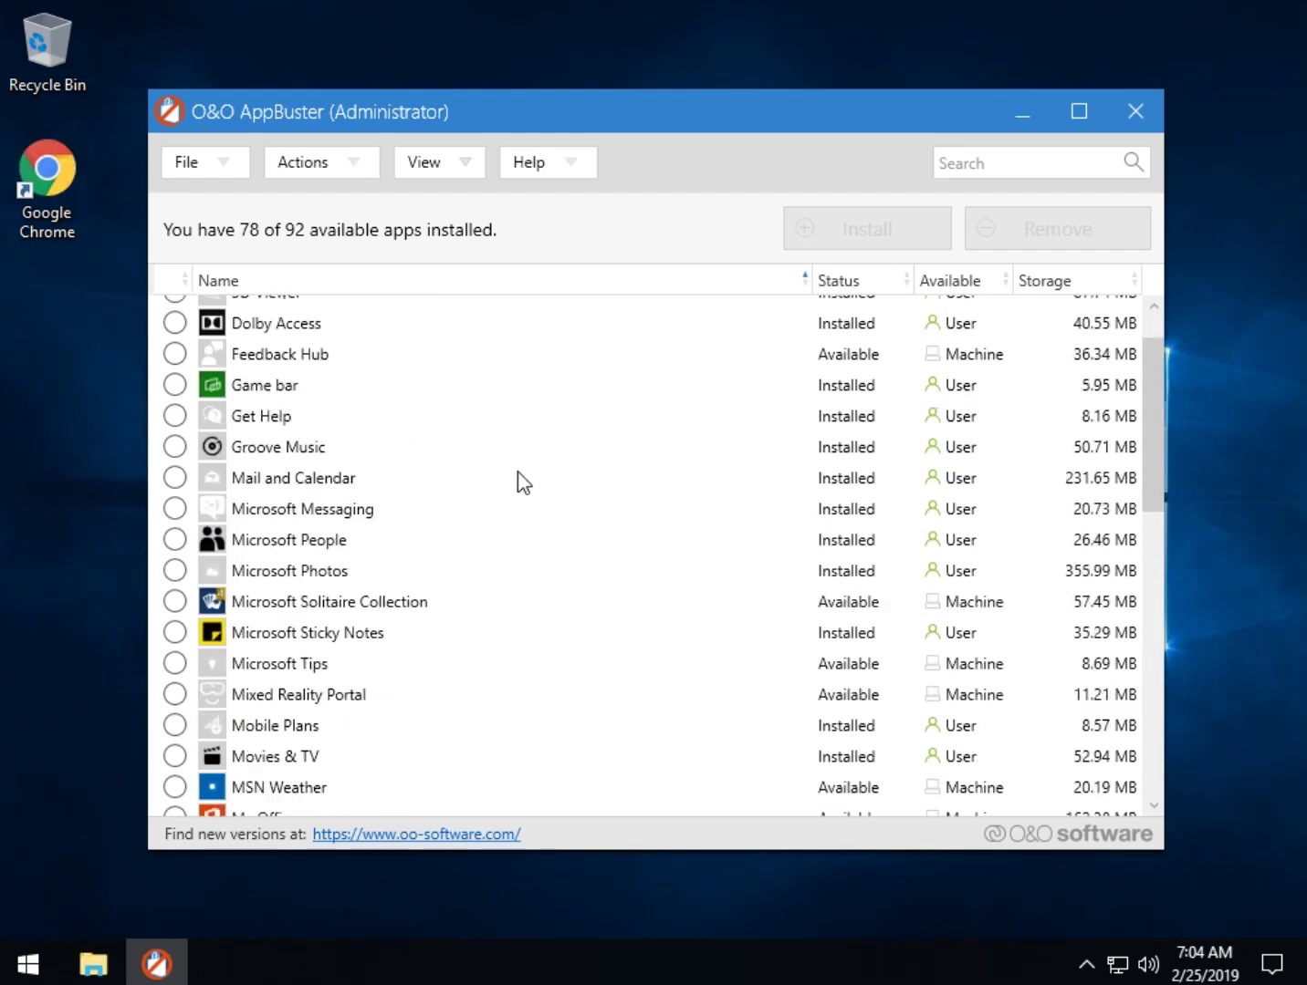
pyautogui.scroll(3, 513, 446)
pyautogui.click(93, 963)
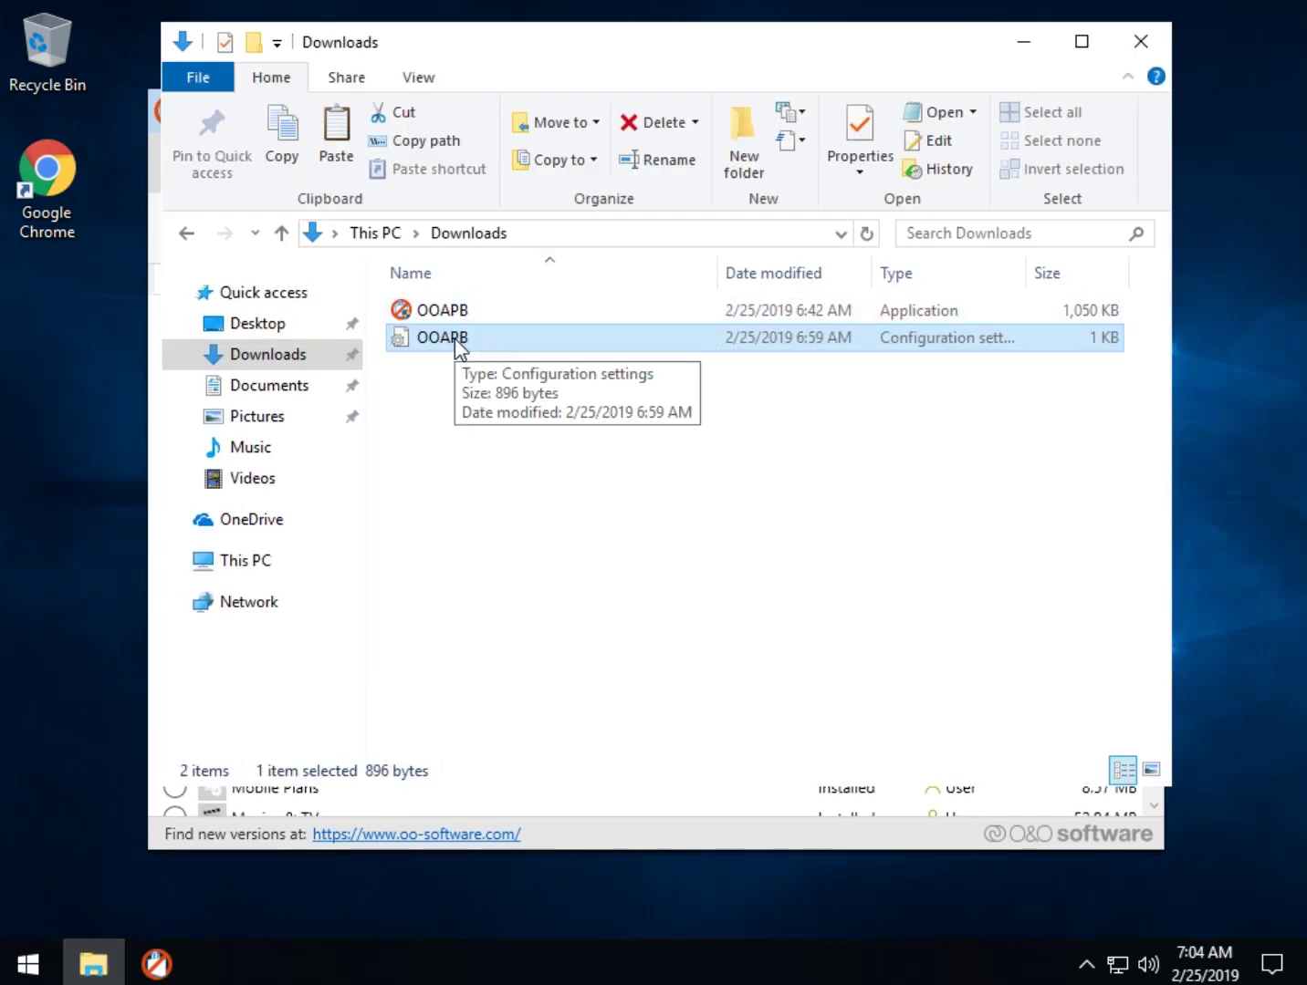
pyautogui.click(1026, 42)
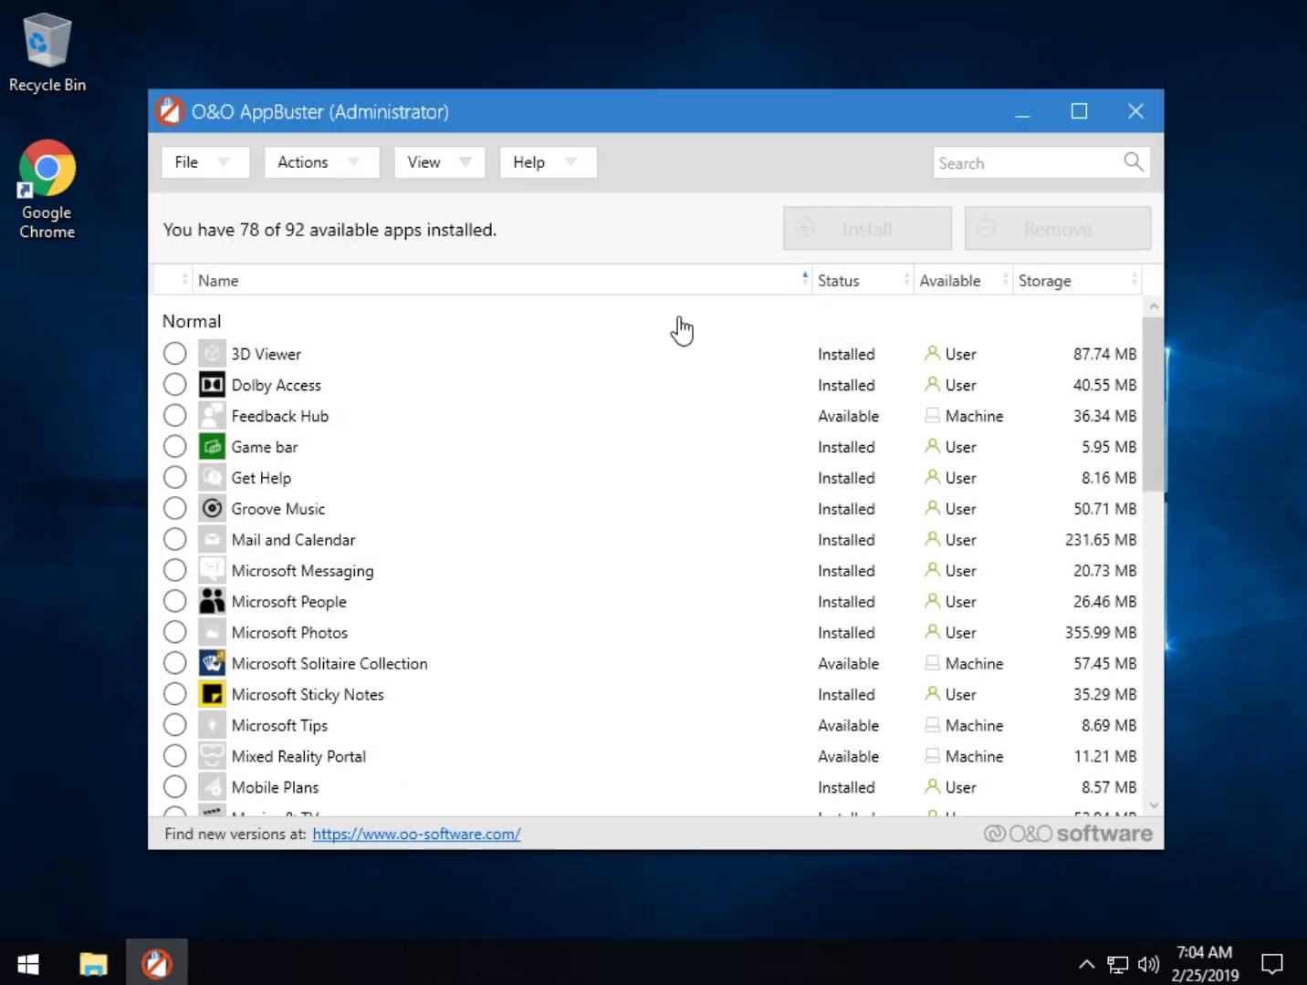
# Step: Look through the File and Actions menus, then open the View menu's app category options
pyautogui.click(371, 167)
pyautogui.click(228, 159)
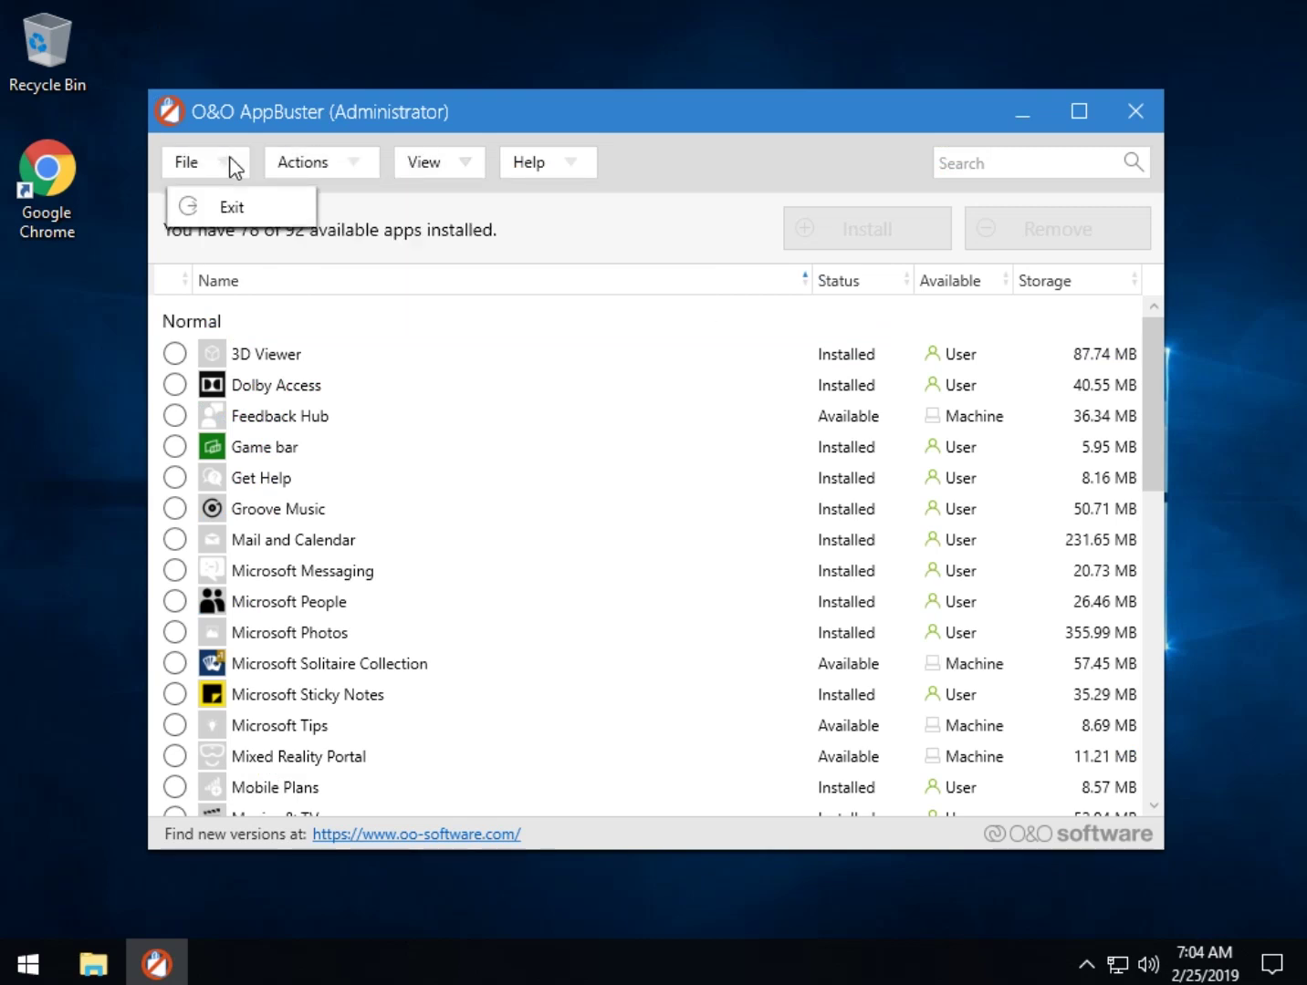
pyautogui.click(361, 161)
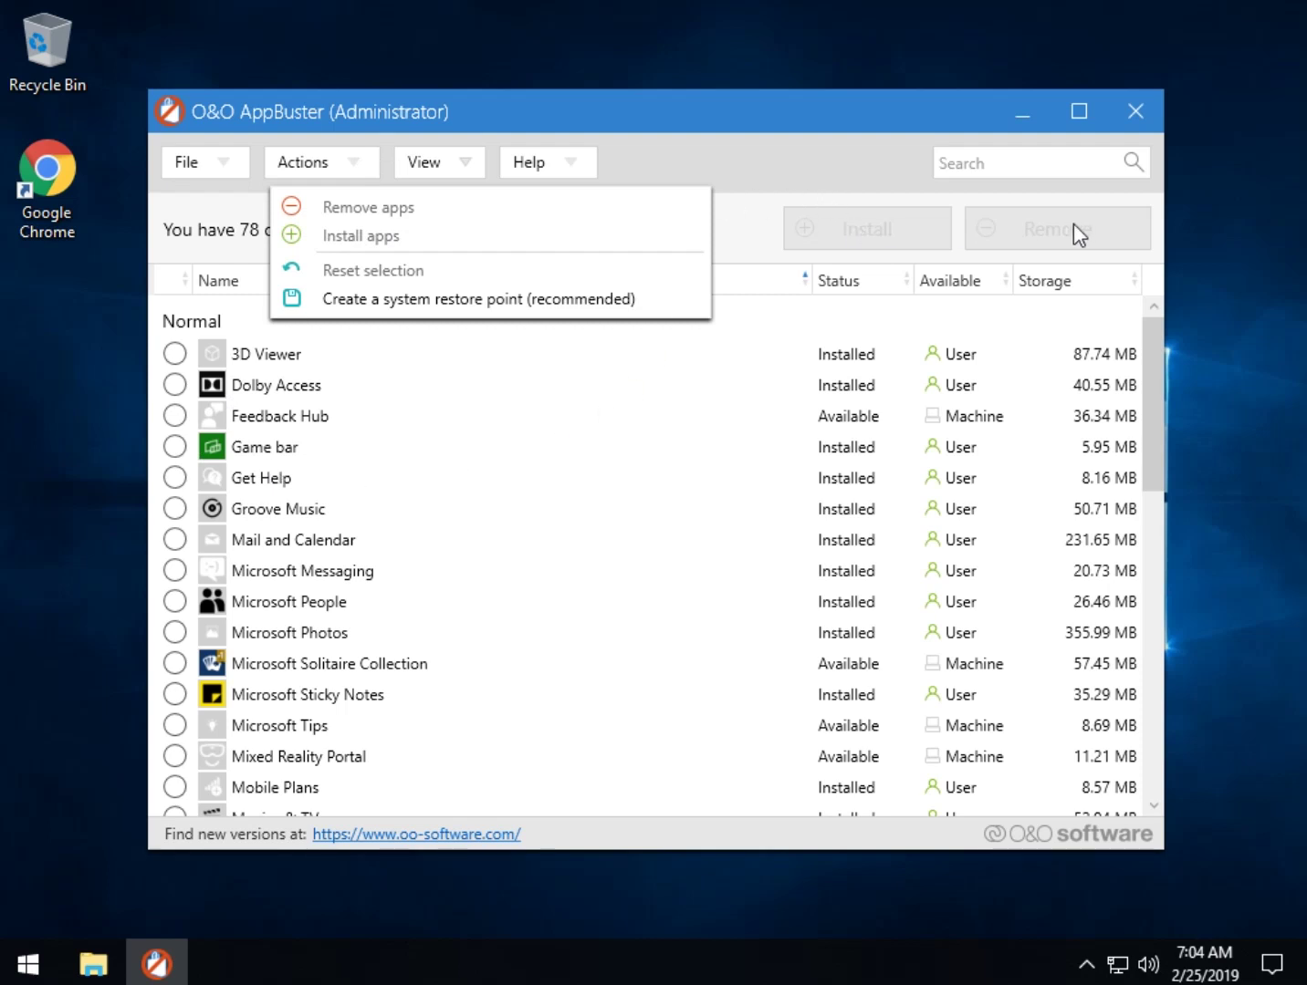
pyautogui.click(465, 160)
pyautogui.click(466, 160)
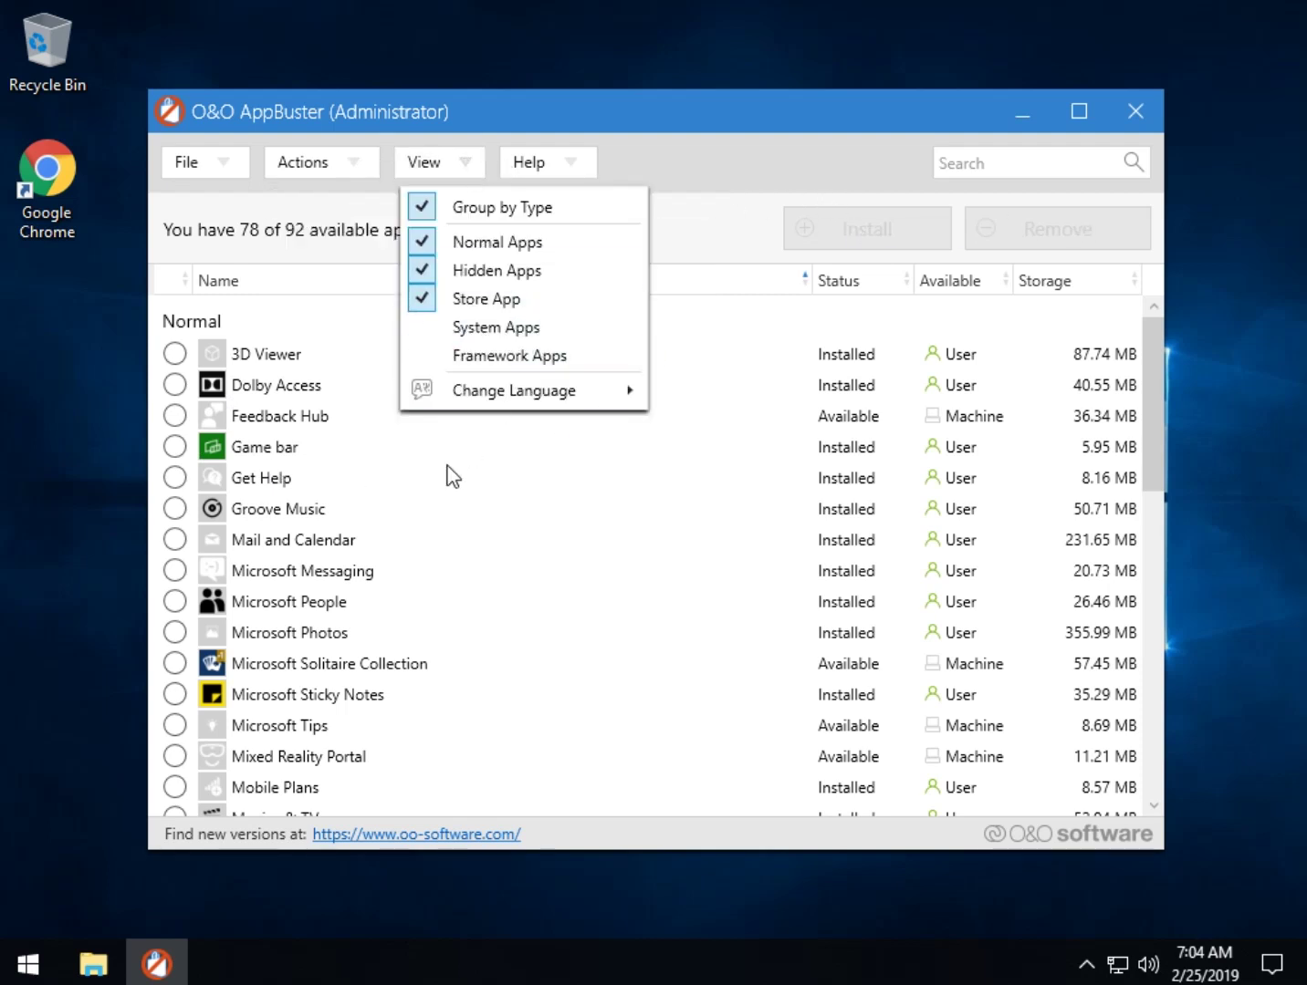
# Step: Enable View > System Apps and scroll through the new System section of Unremovable apps
pyautogui.click(494, 328)
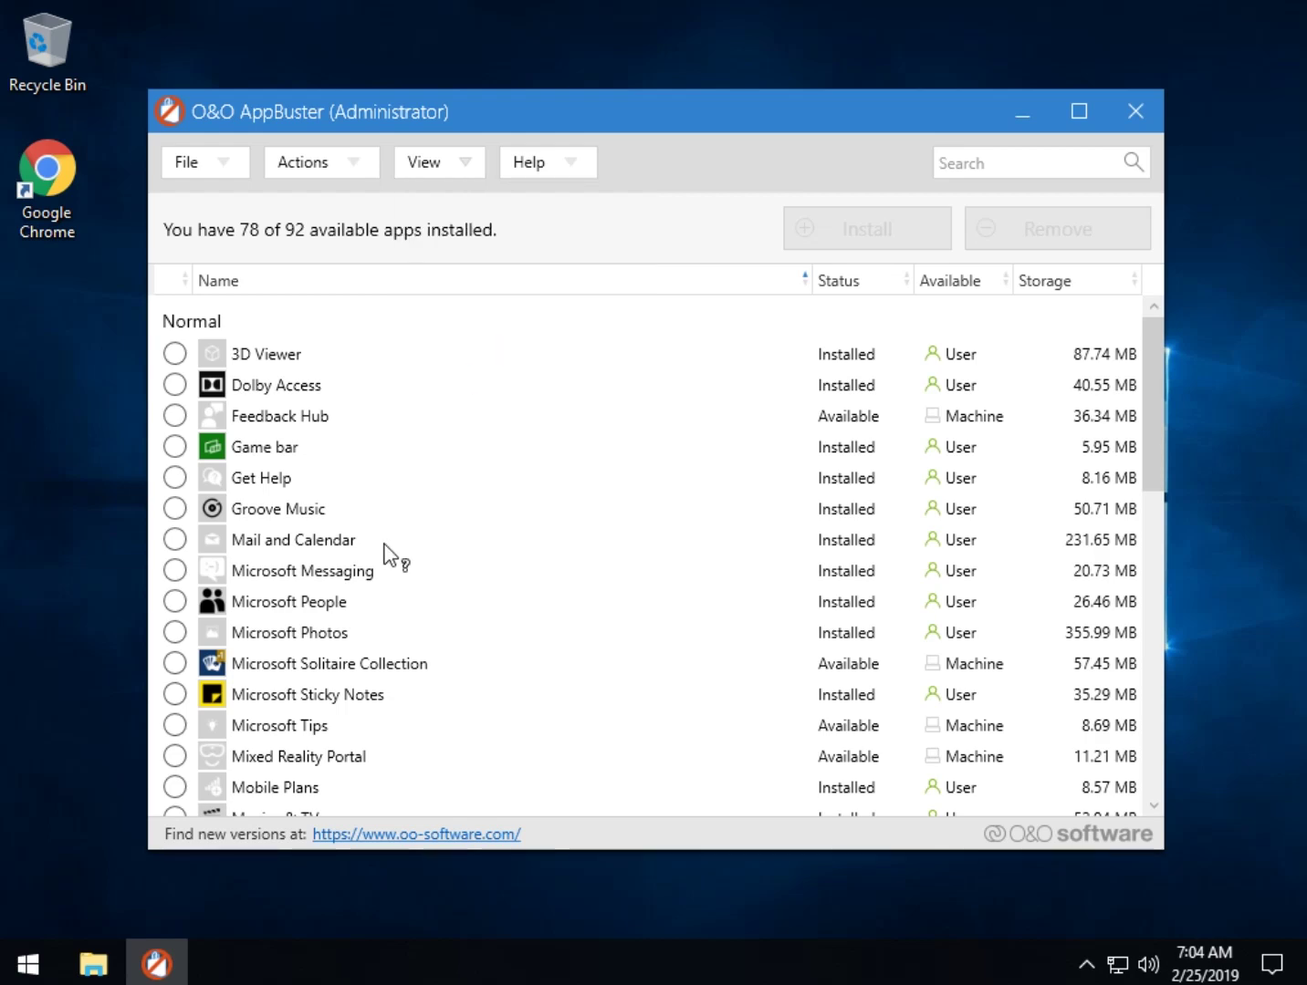
pyautogui.scroll(-12, 384, 547)
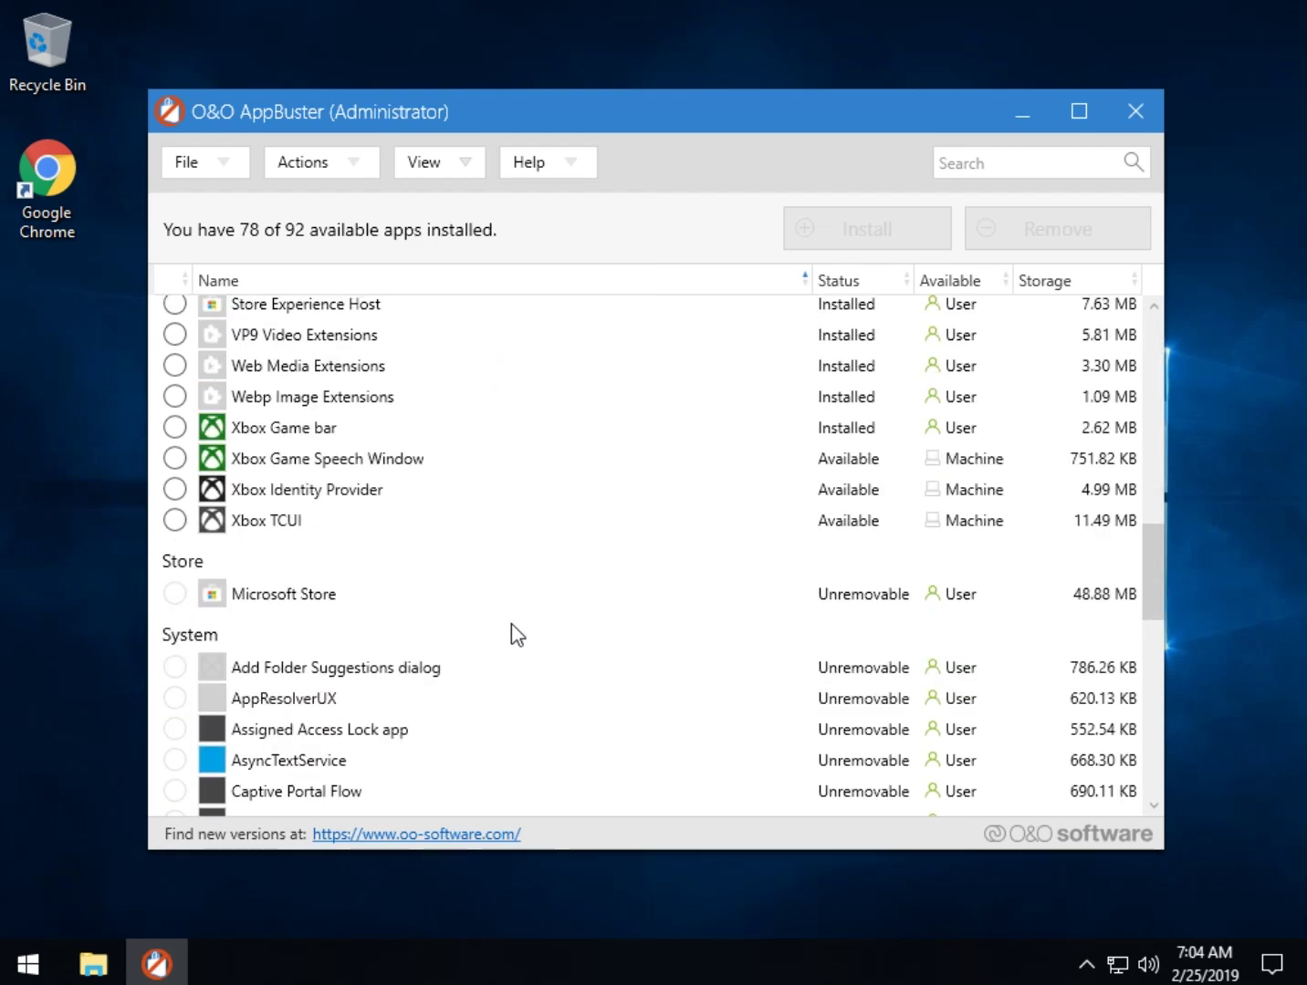
pyautogui.scroll(-7, 517, 635)
pyautogui.scroll(3, 304, 462)
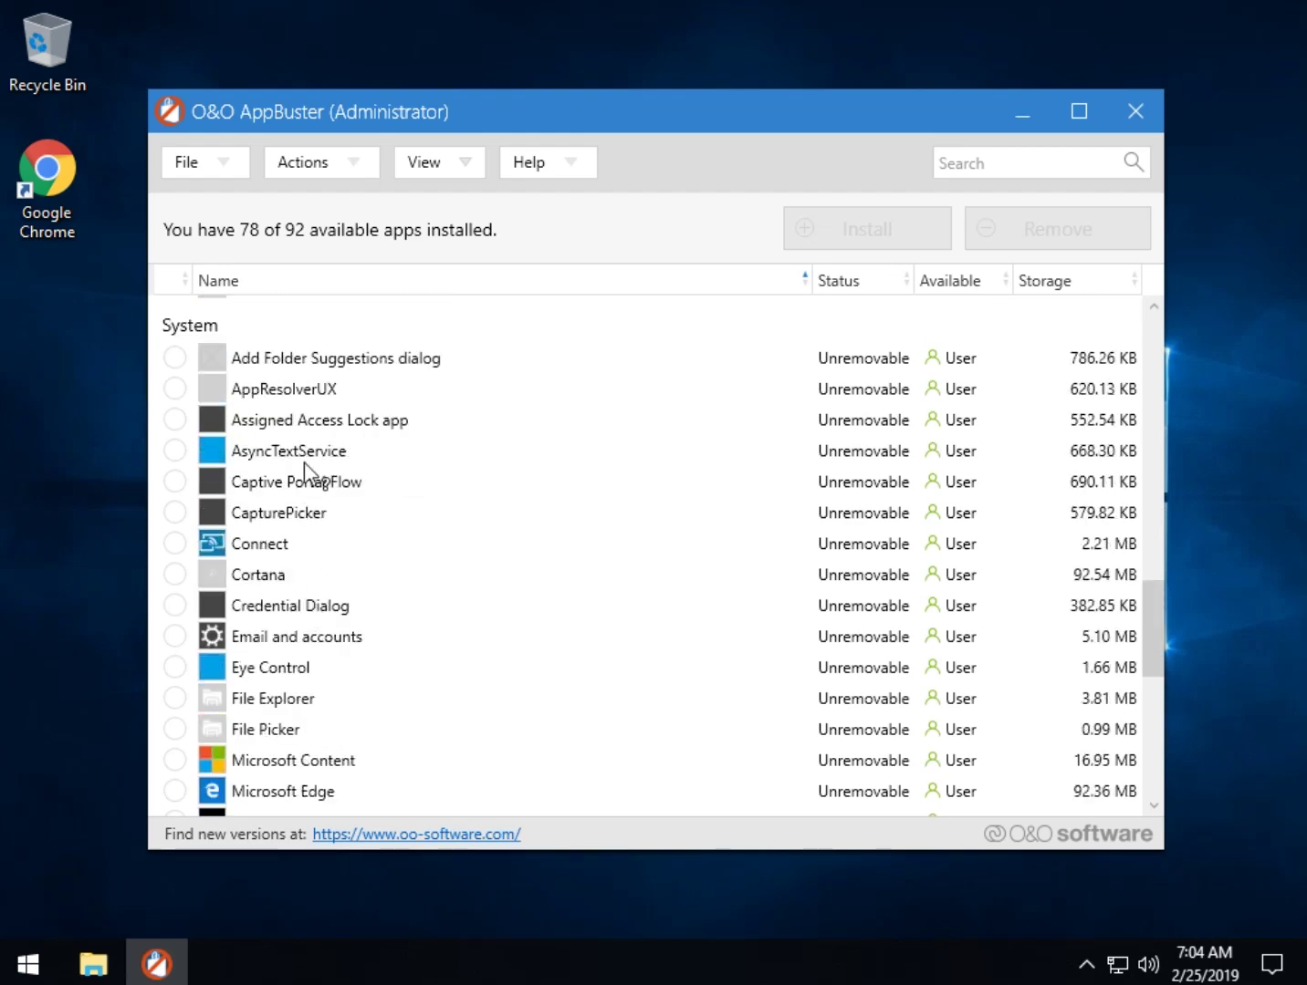
pyautogui.scroll(-2, 270, 579)
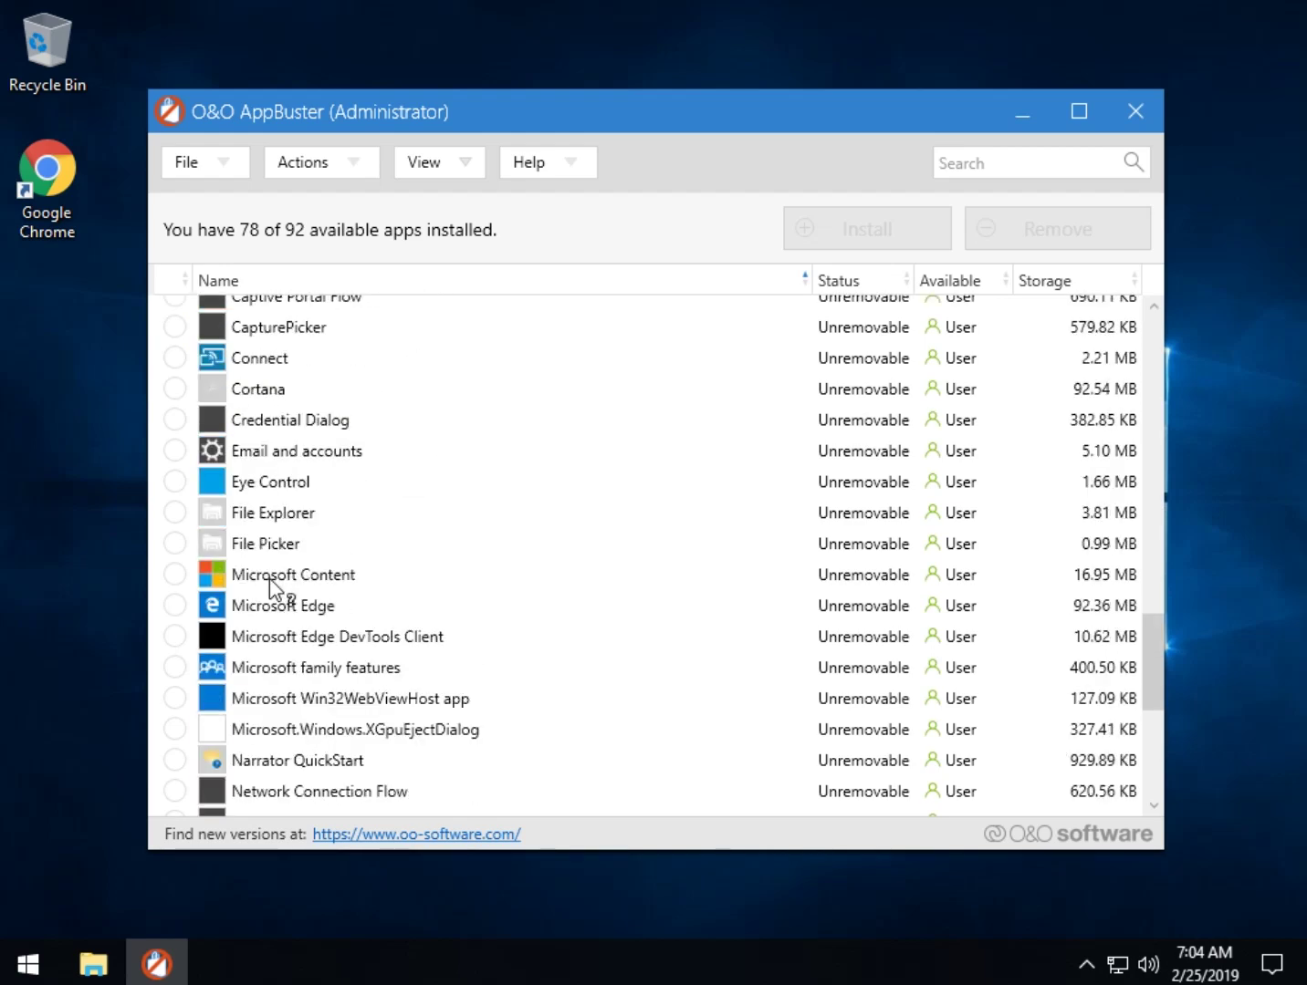
pyautogui.scroll(-1, 269, 578)
pyautogui.scroll(-5, 270, 580)
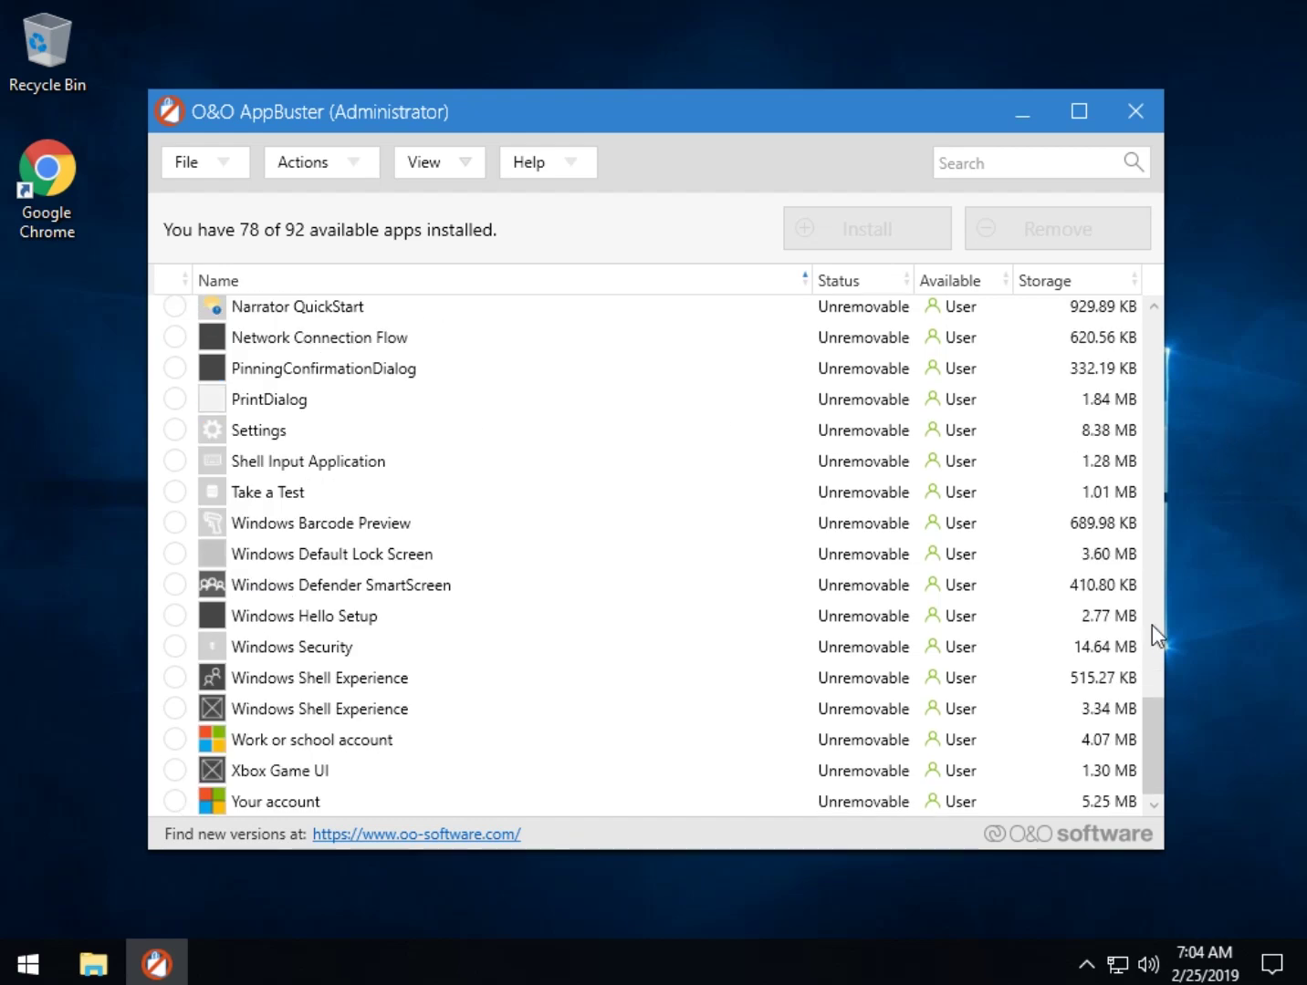
pyautogui.moveTo(1154, 717); pyautogui.dragTo(1144, 294)
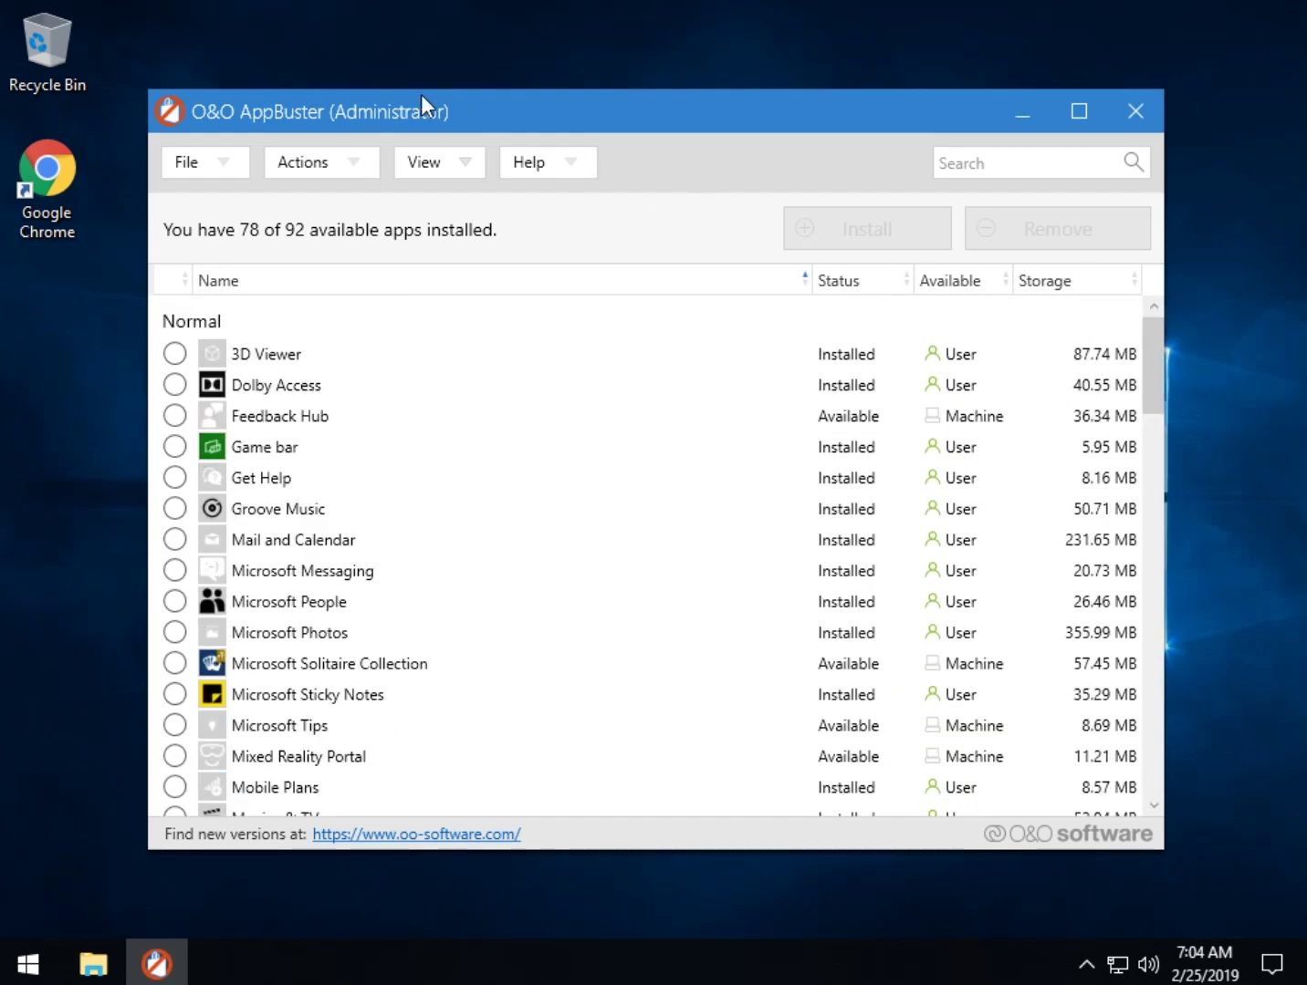
# Step: Uncheck System Apps in the View menu so system apps disappear from the list
pyautogui.click(357, 171)
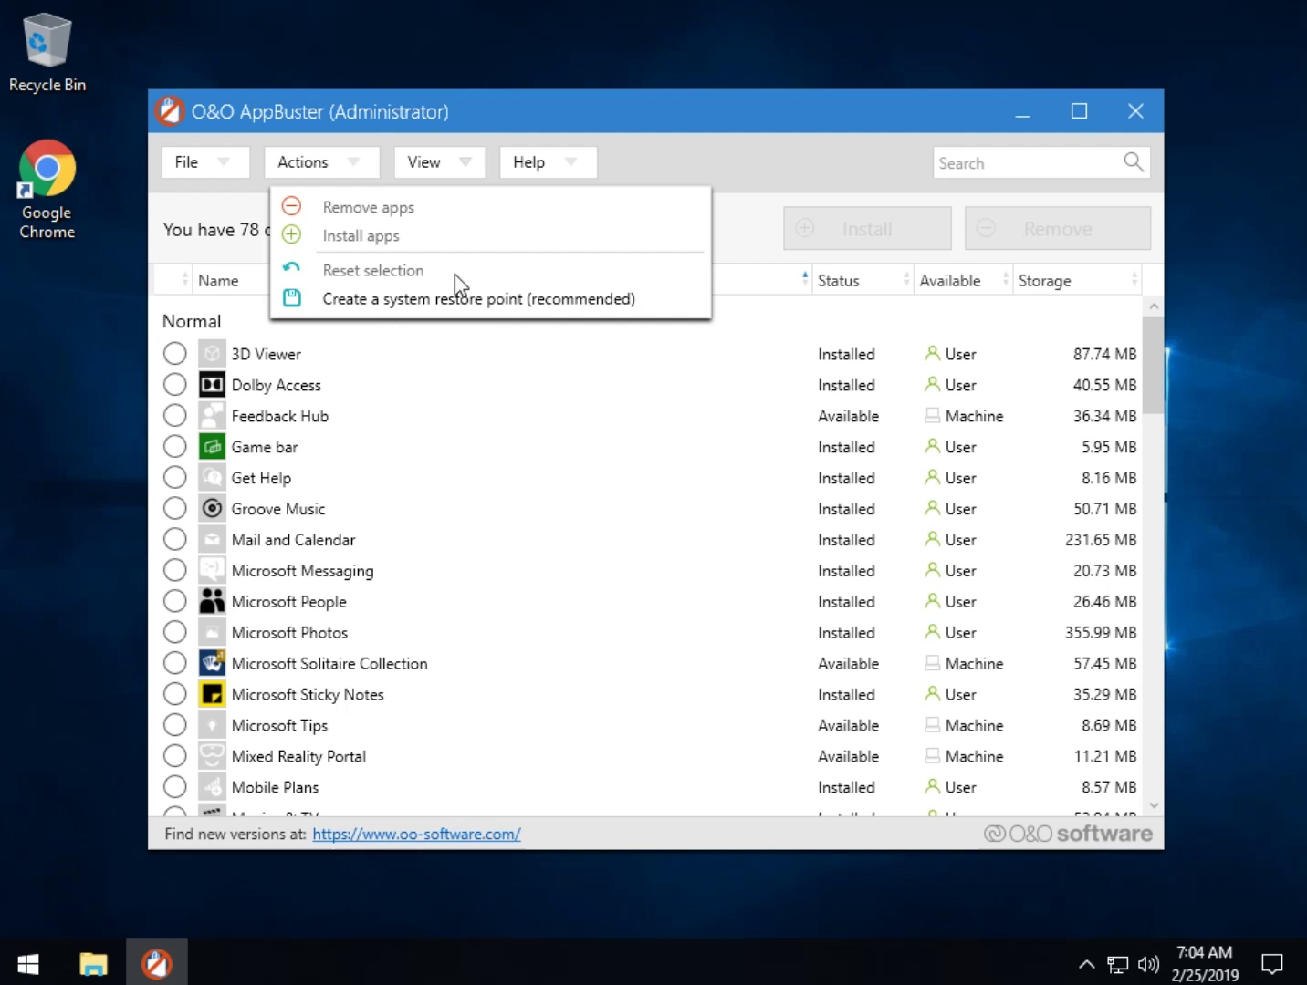
pyautogui.click(477, 170)
pyautogui.click(474, 167)
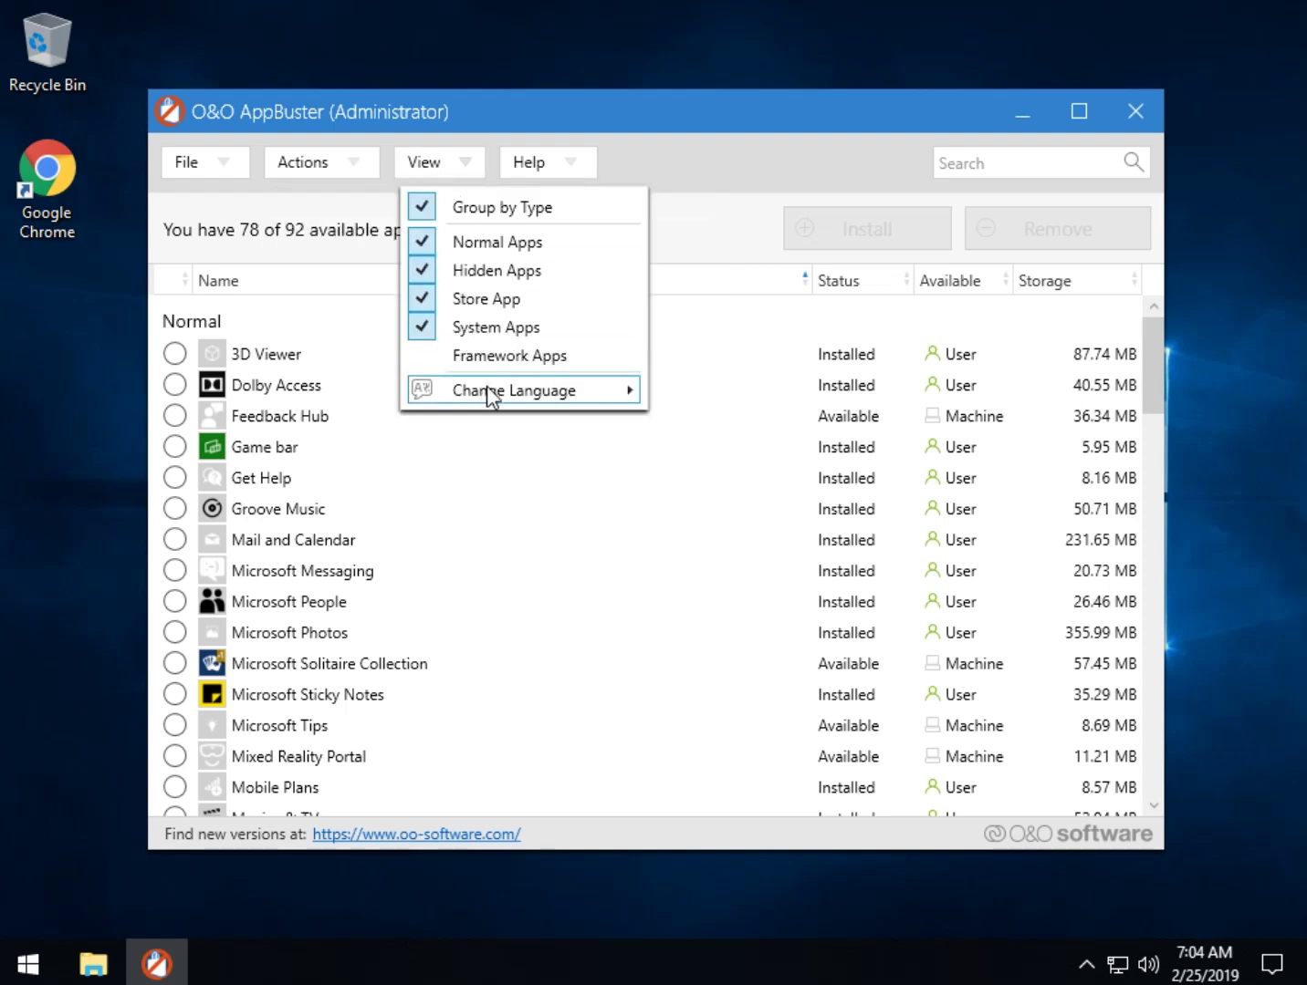
pyautogui.click(493, 330)
# Step: Look over the View menu's Change Language option without changes, then scroll the list
pyautogui.click(476, 167)
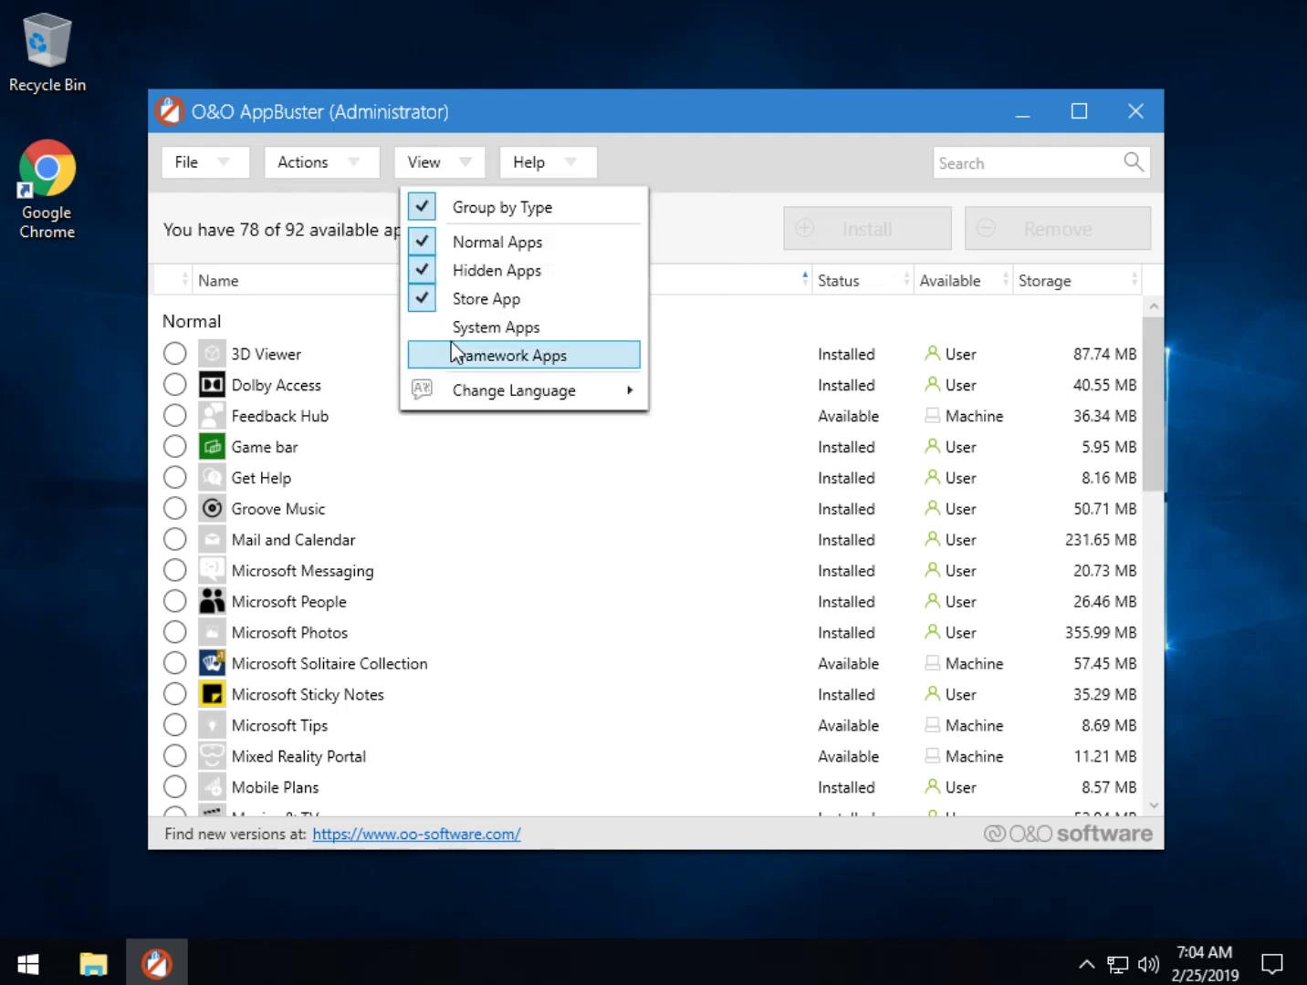
pyautogui.click(713, 153)
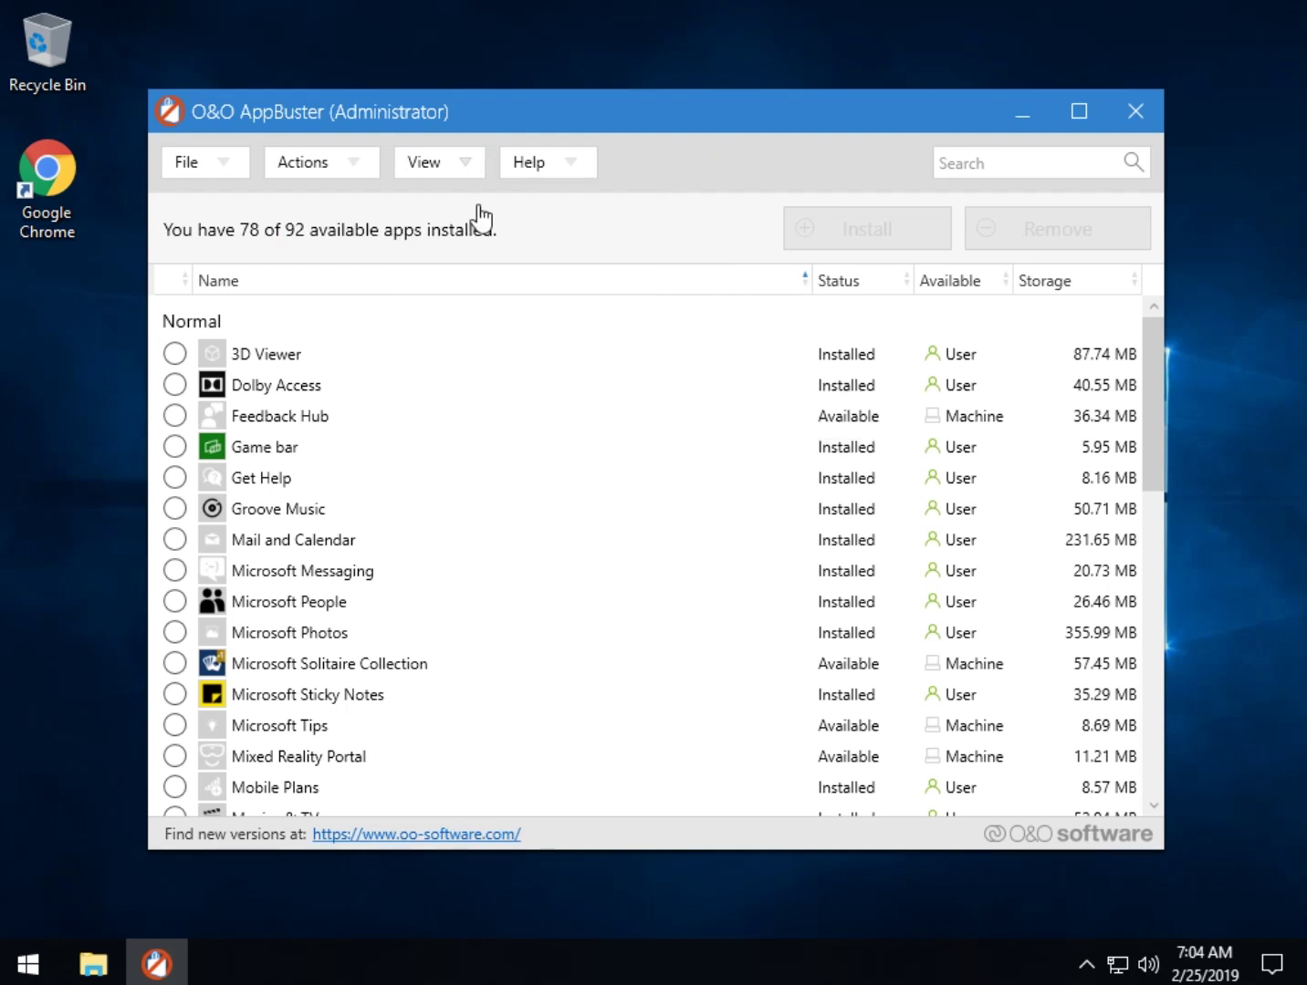
pyautogui.click(459, 171)
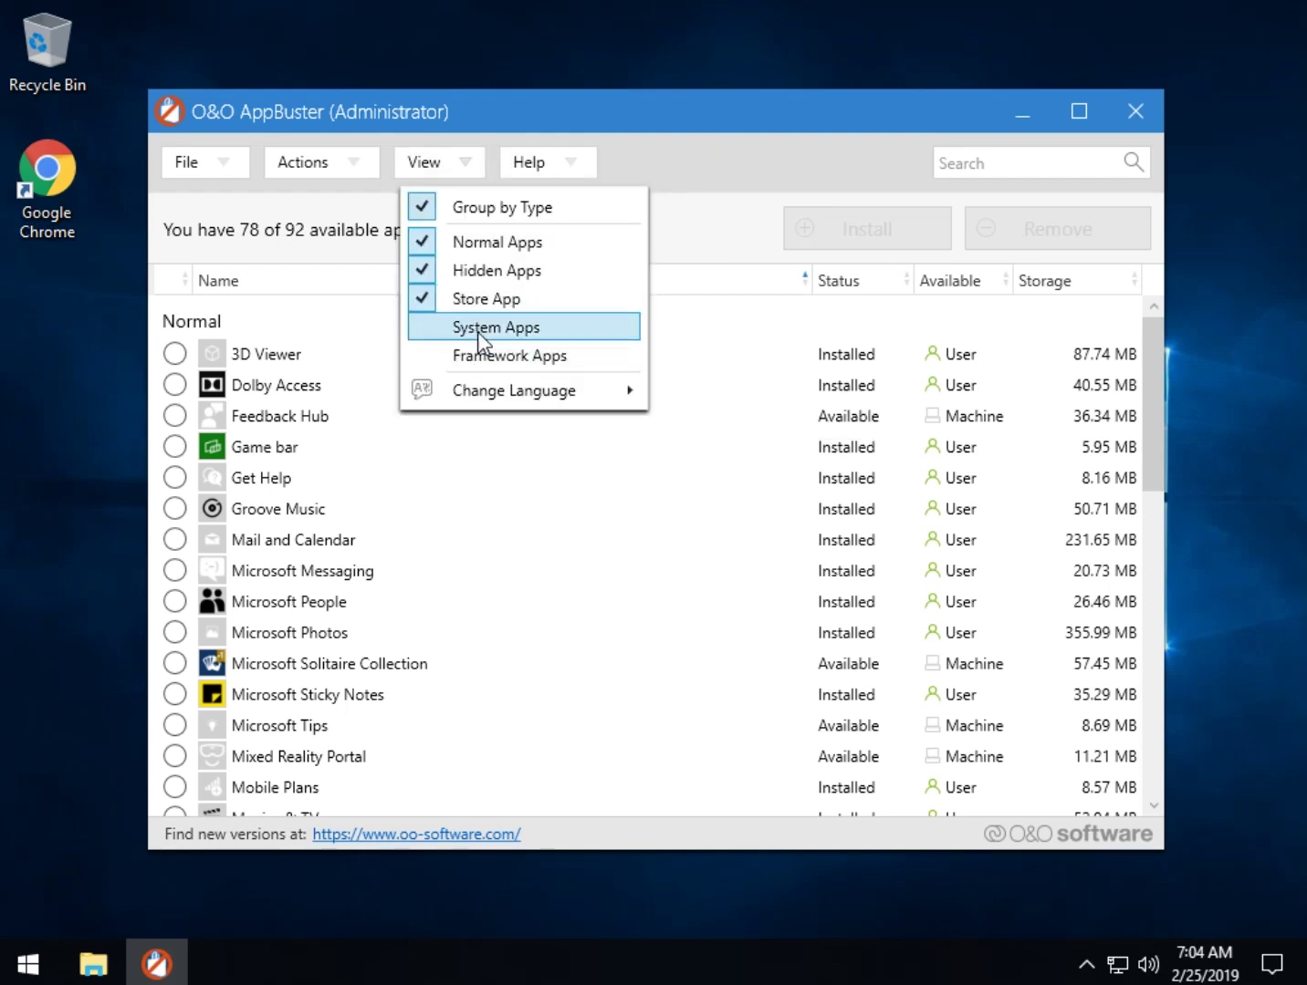
pyautogui.moveTo(464, 378)
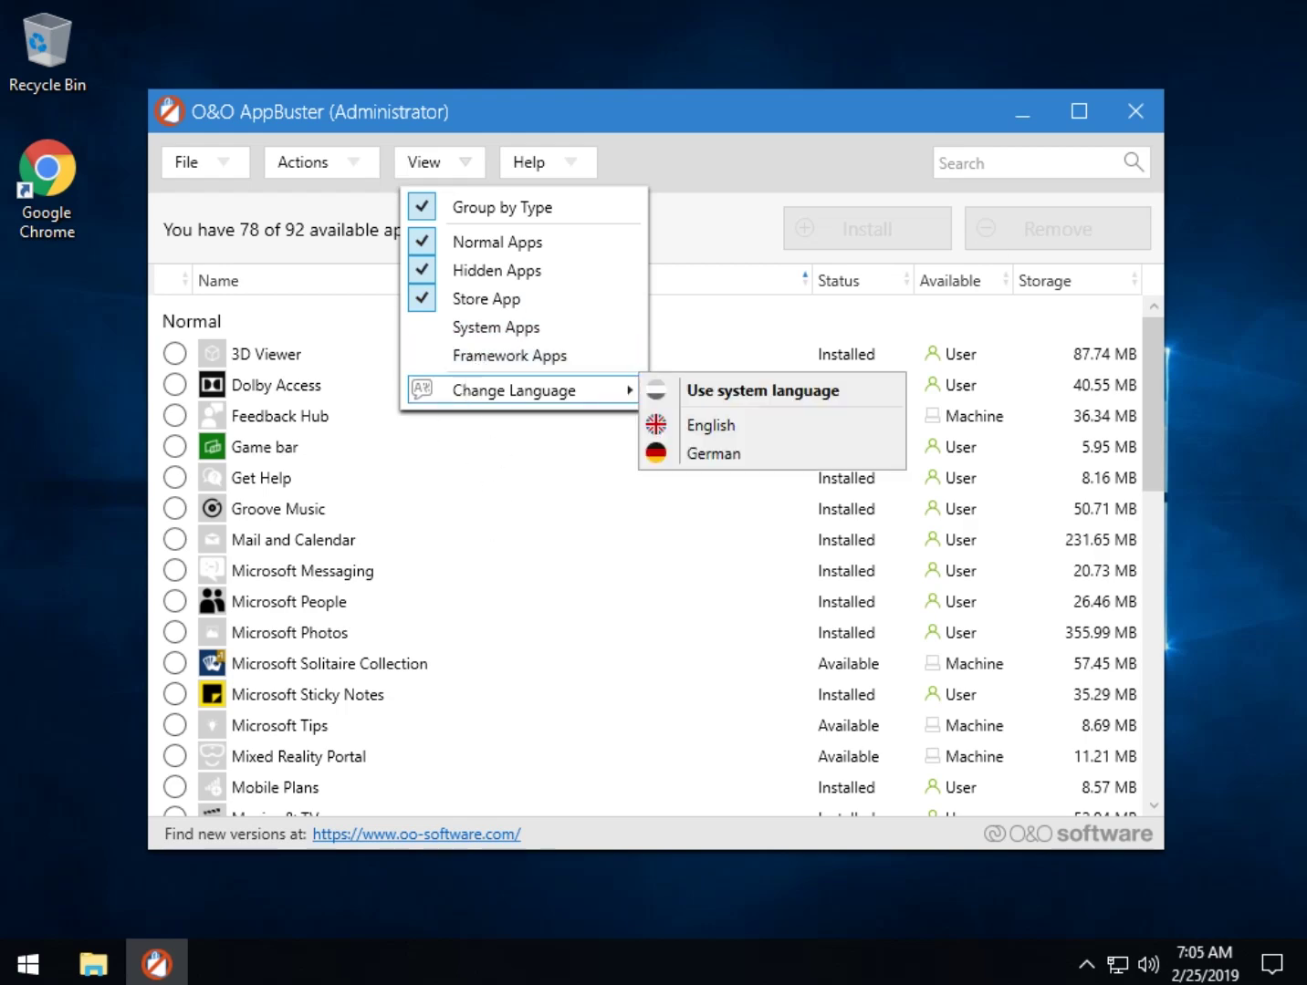
pyautogui.click(820, 133)
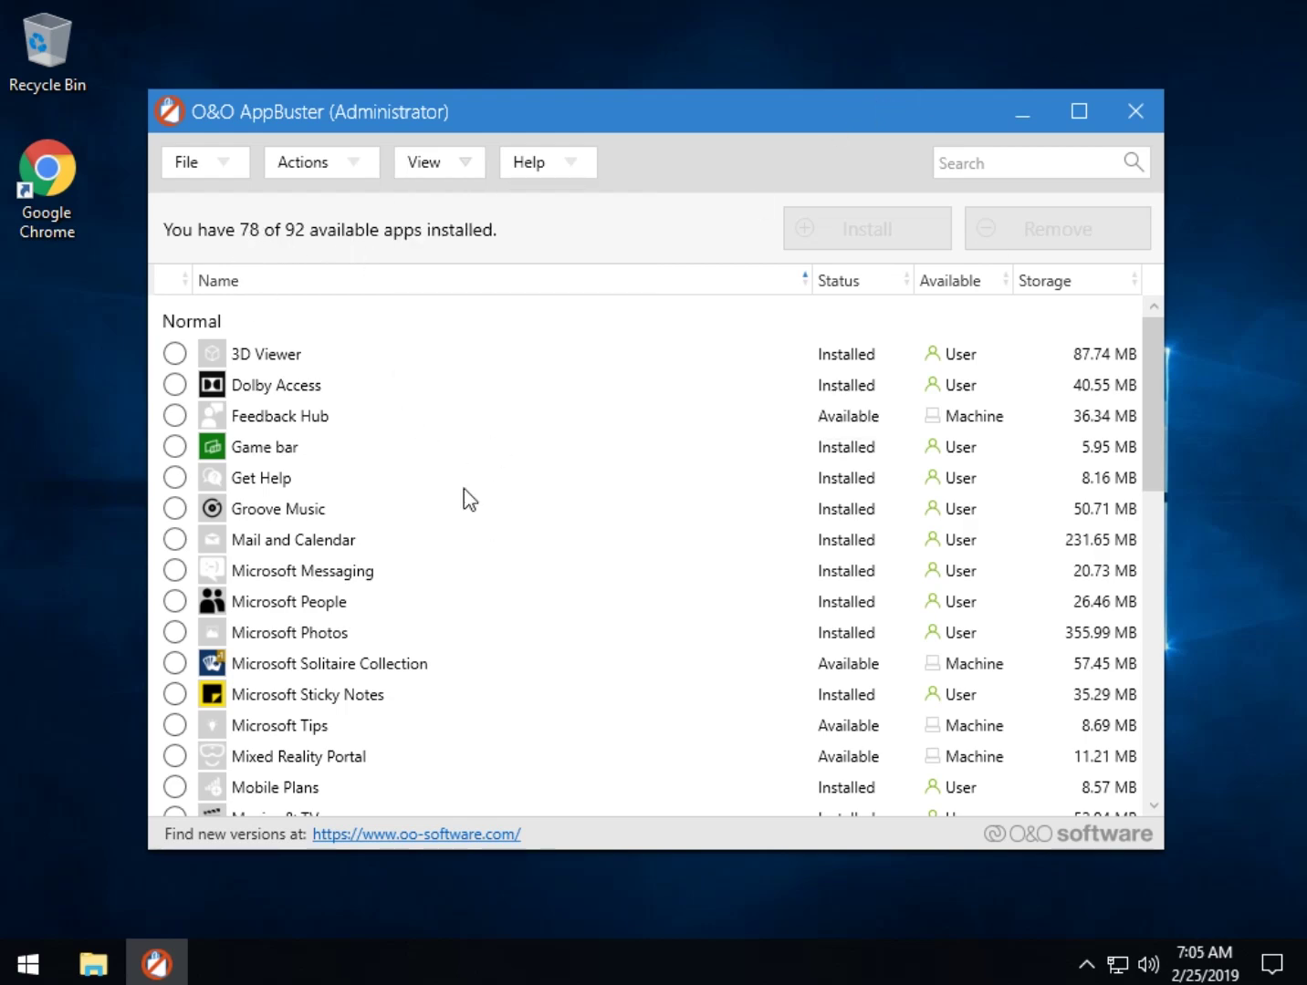
pyautogui.scroll(-10, 464, 491)
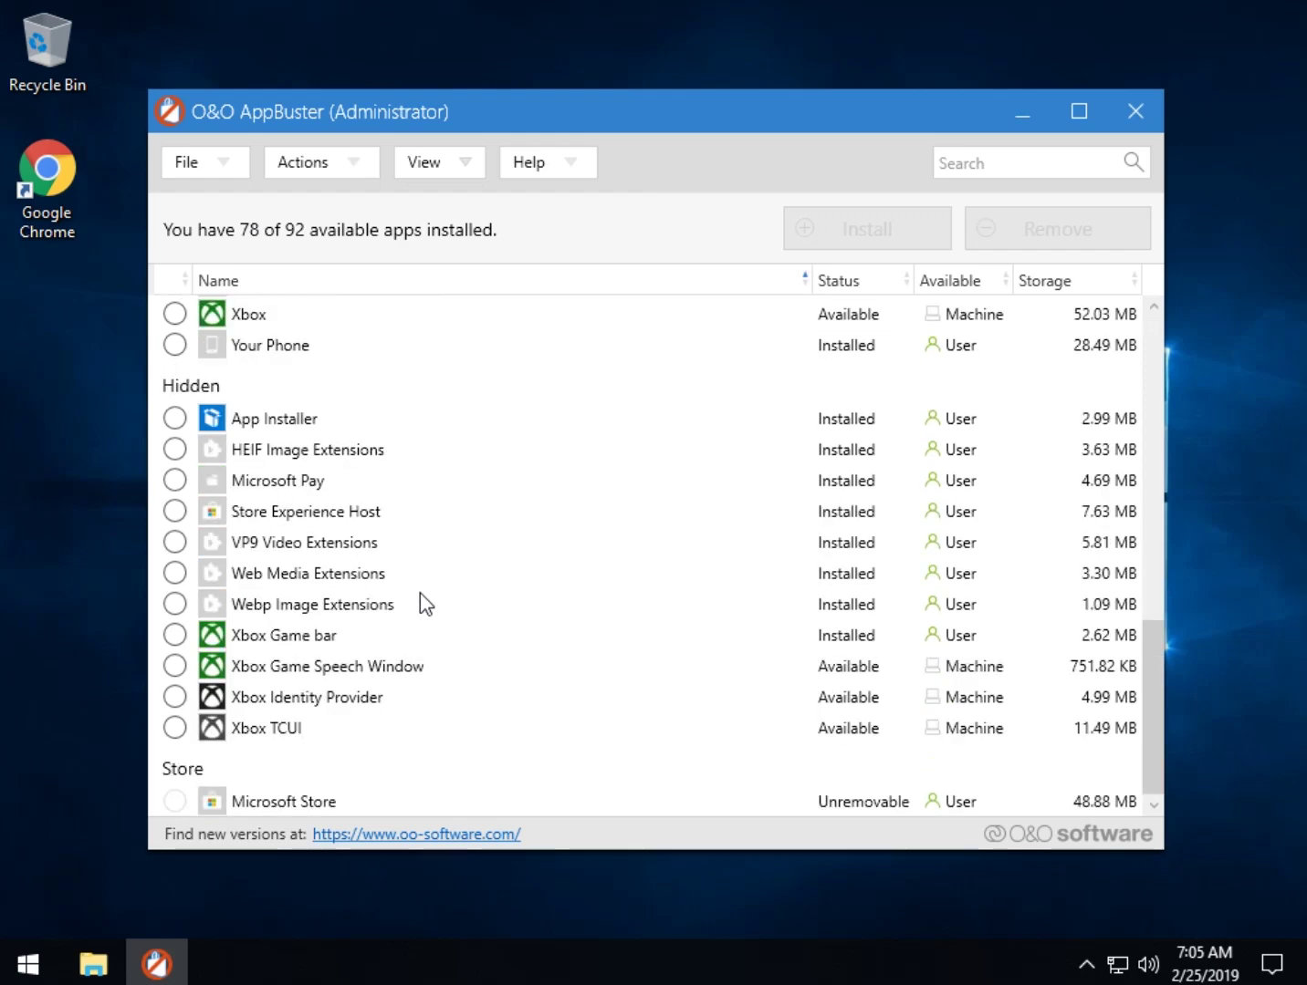
pyautogui.scroll(10, 409, 637)
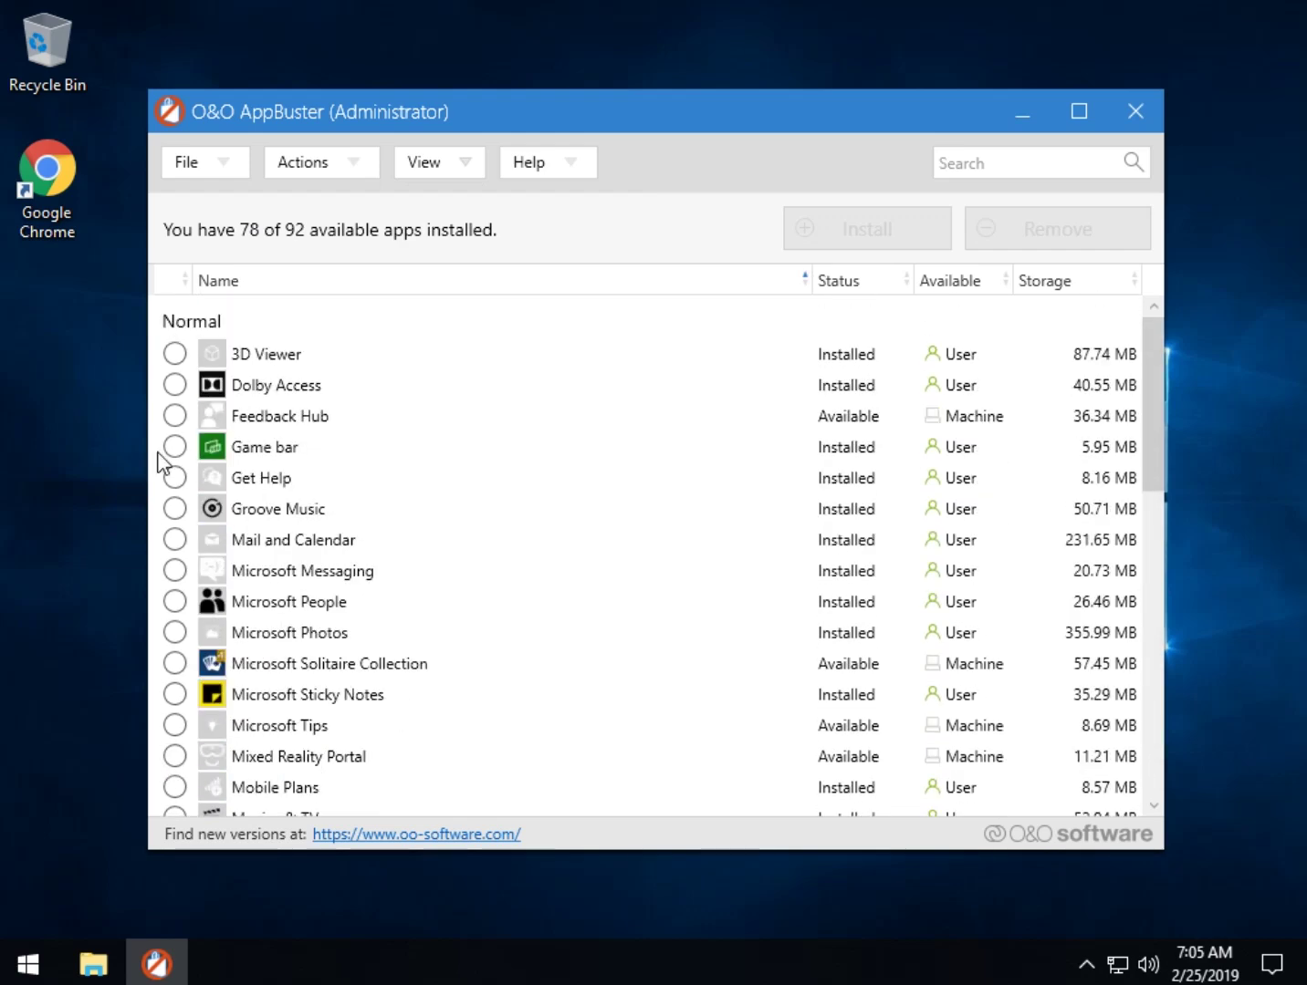
# Step: Nudge the AppBuster window slightly right and up, then give focus to the empty desktop
pyautogui.moveTo(770, 118); pyautogui.dragTo(805, 108)
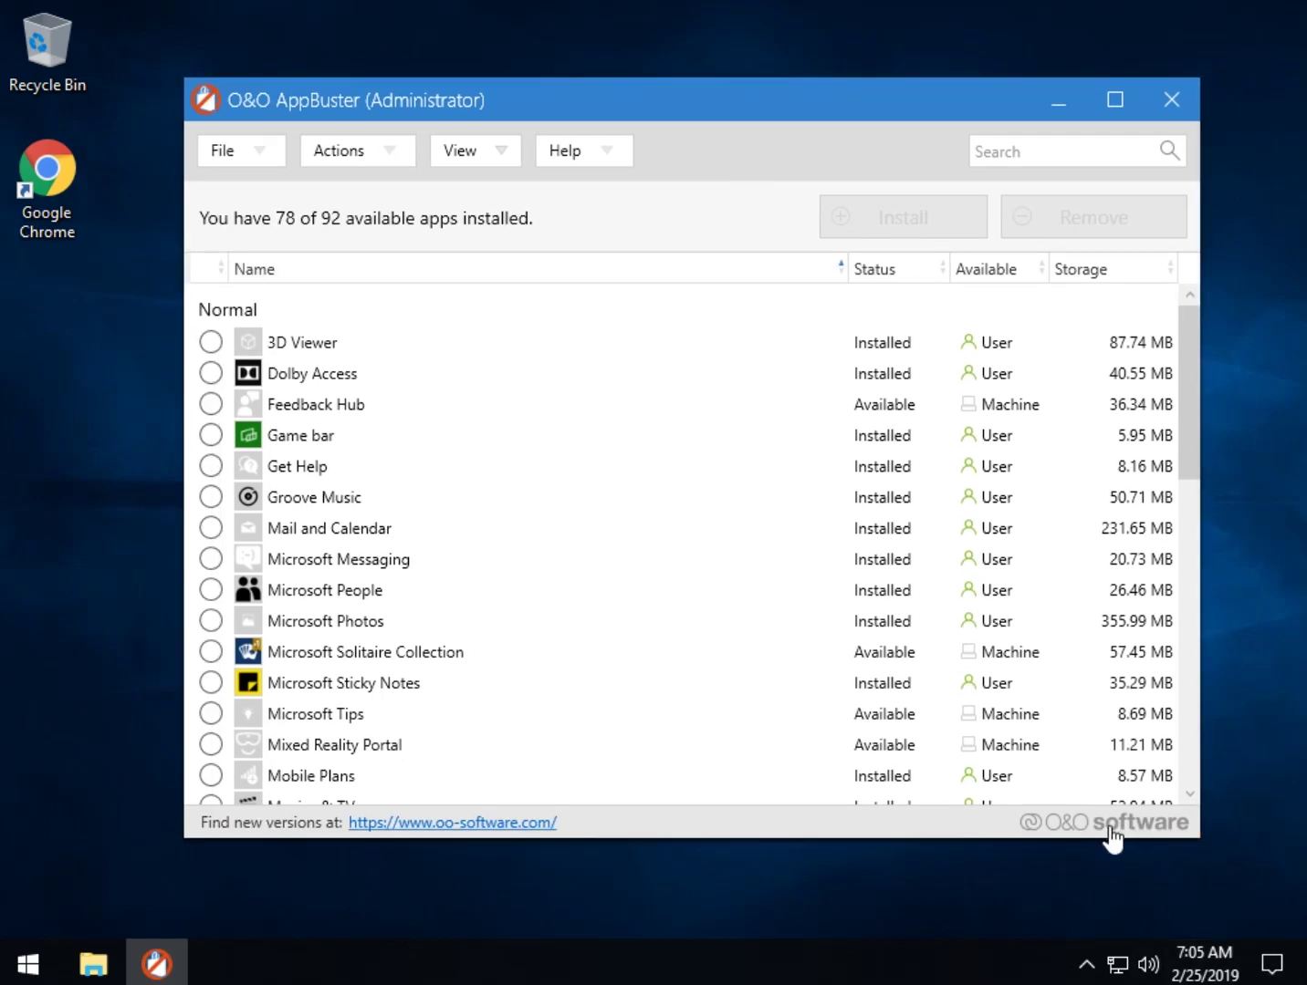
pyautogui.click(88, 417)
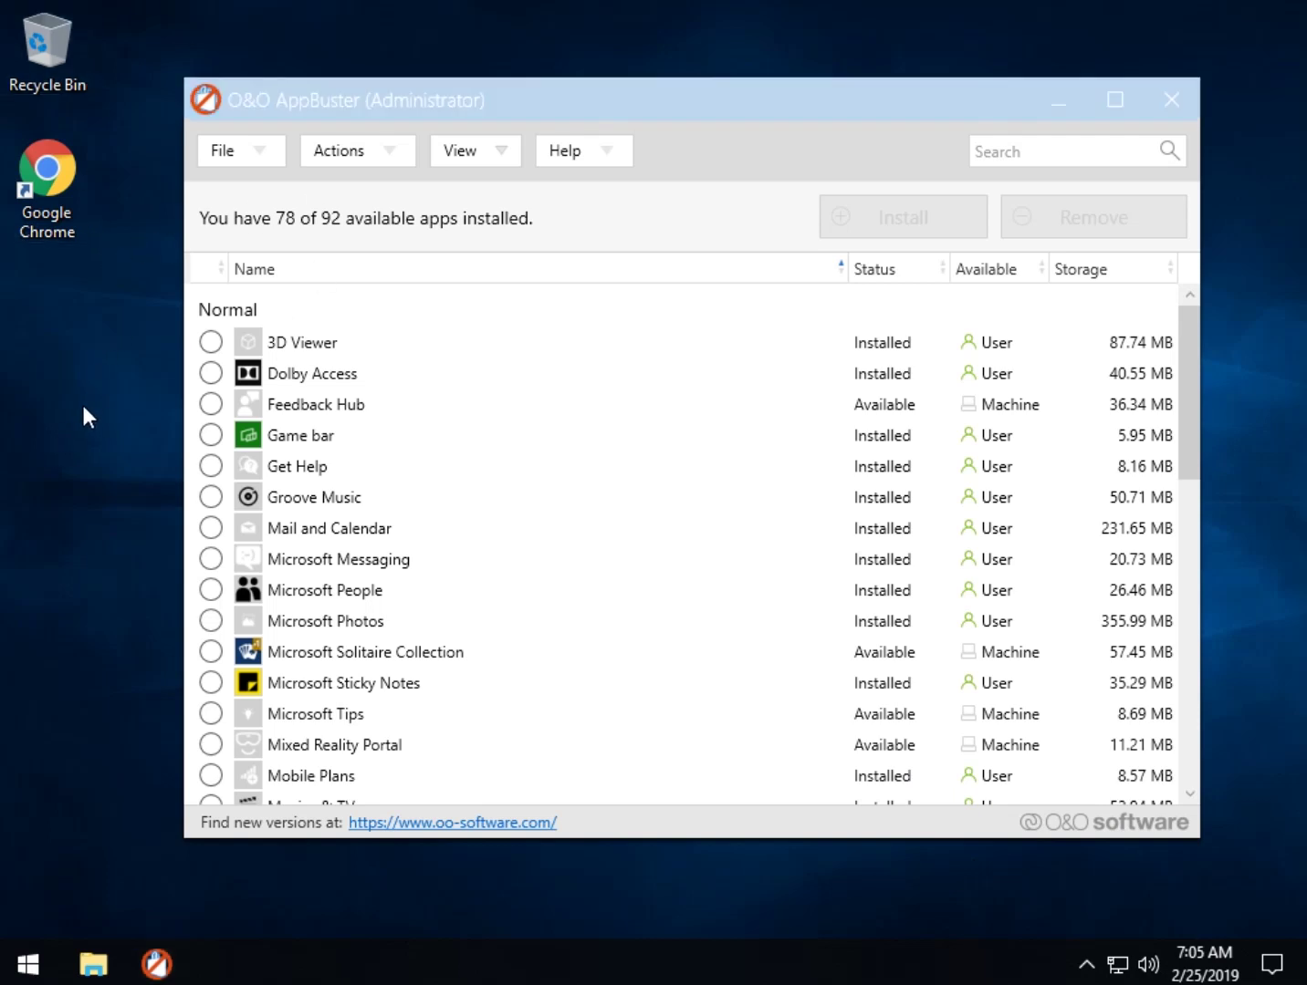